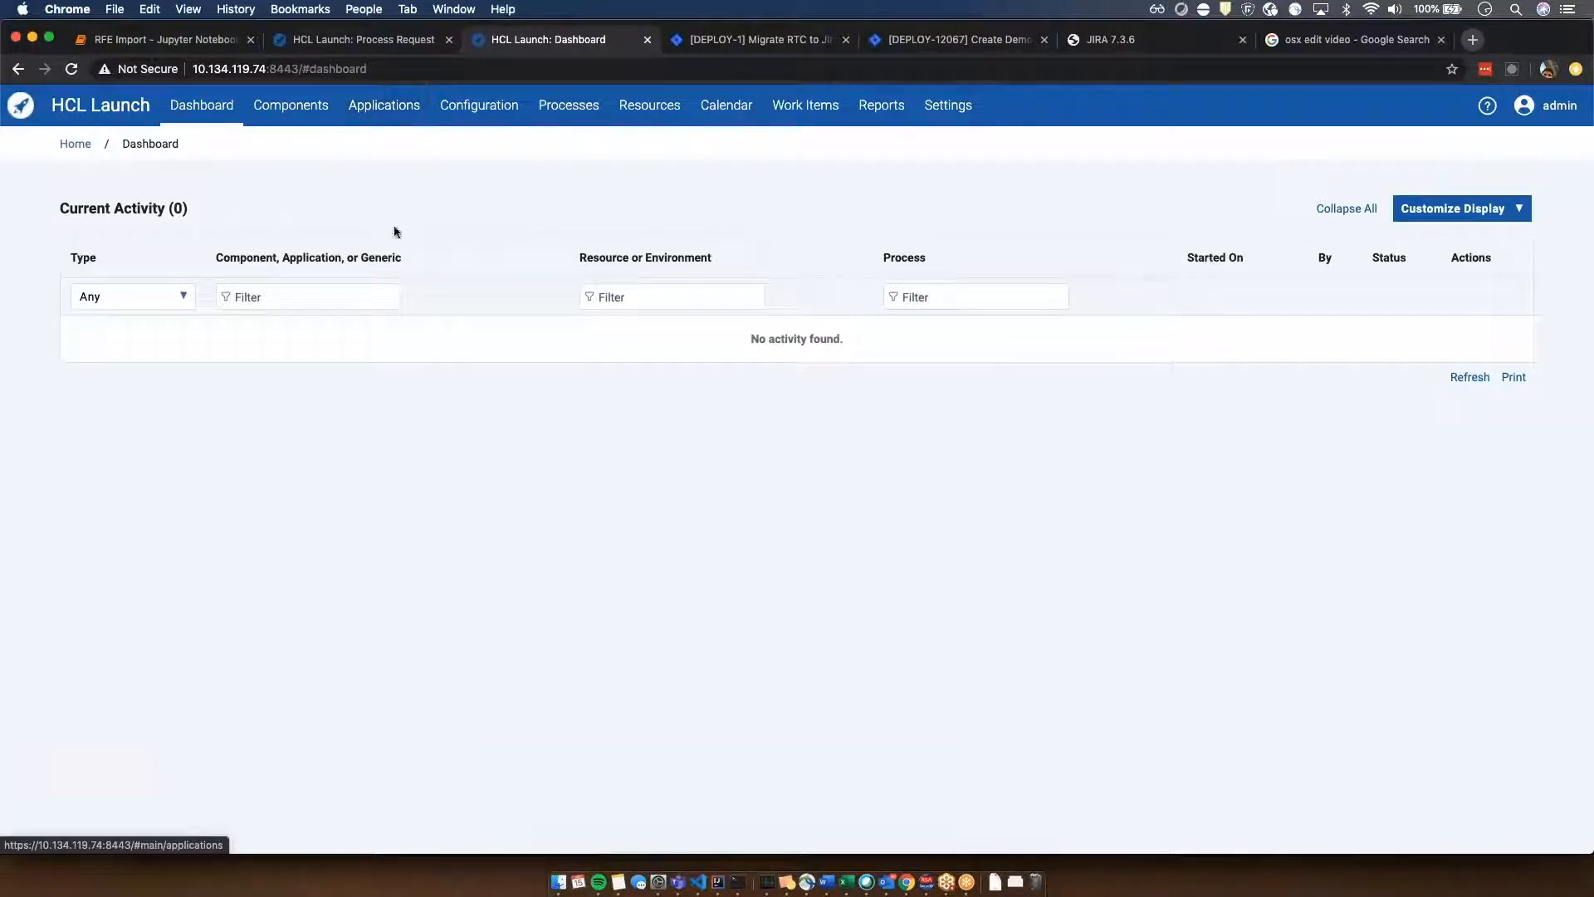
- Review the JKE Banking Application's components and the design of its Install Components process
click(384, 105)
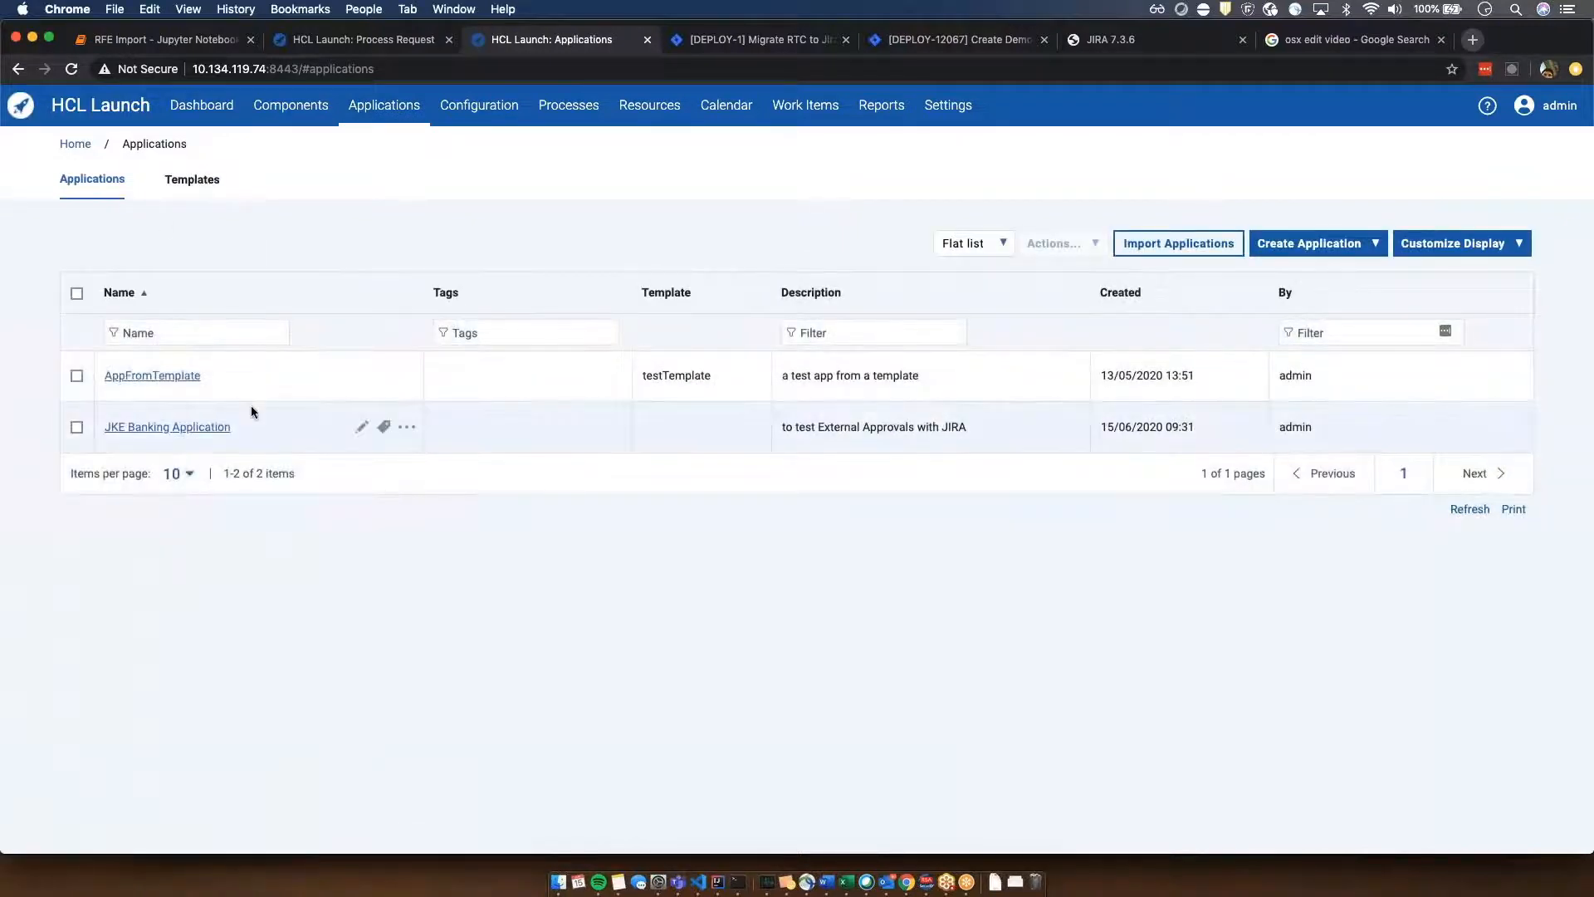
click(167, 428)
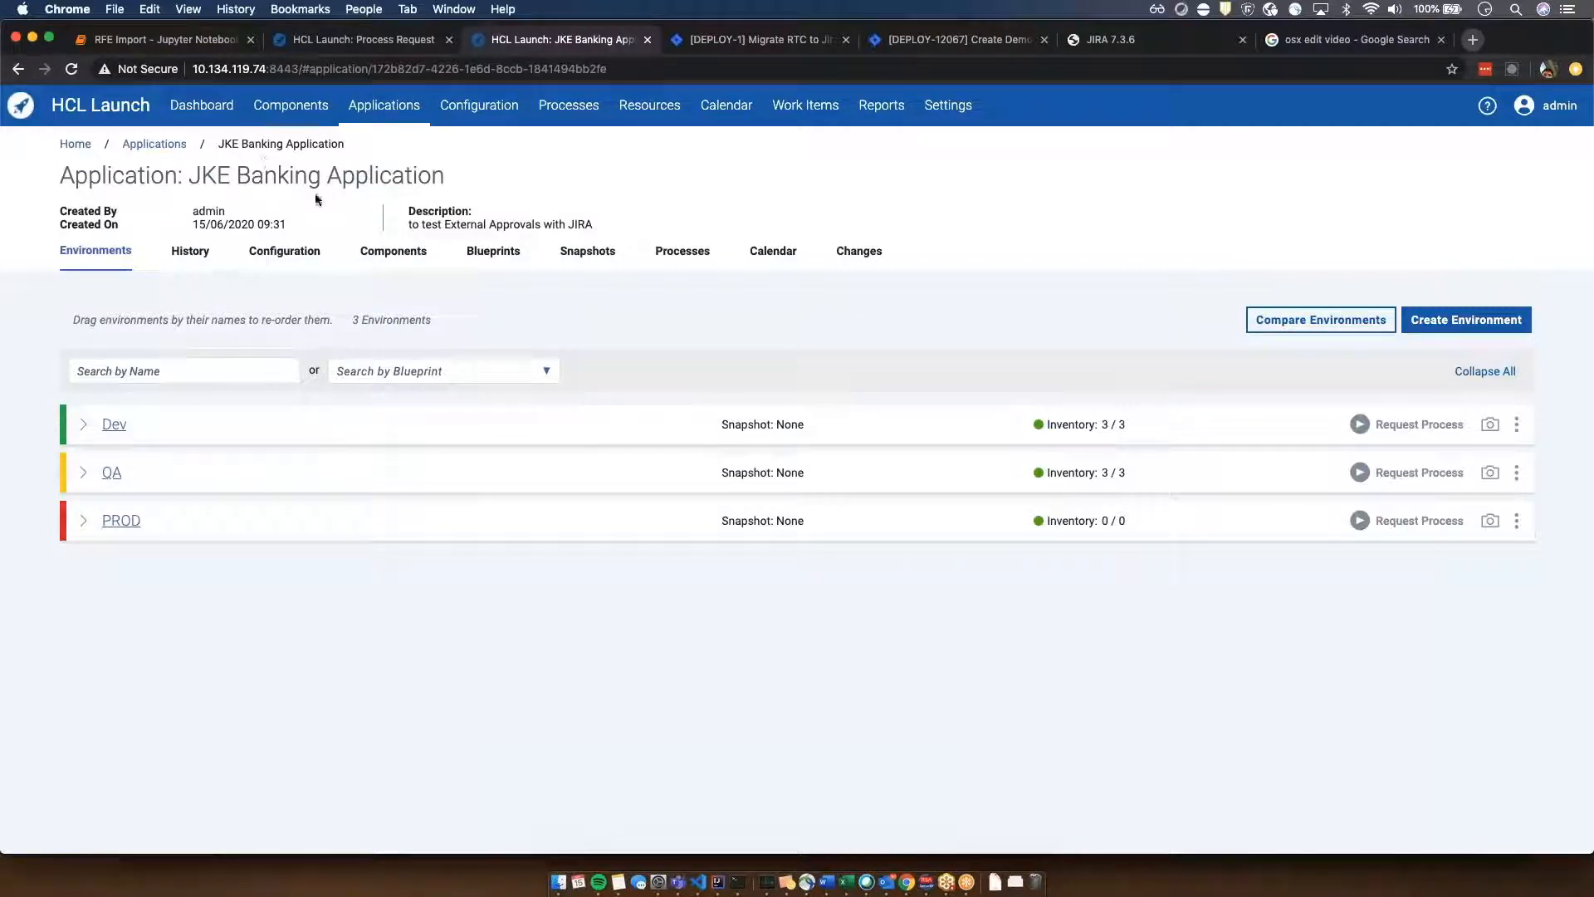
click(692, 252)
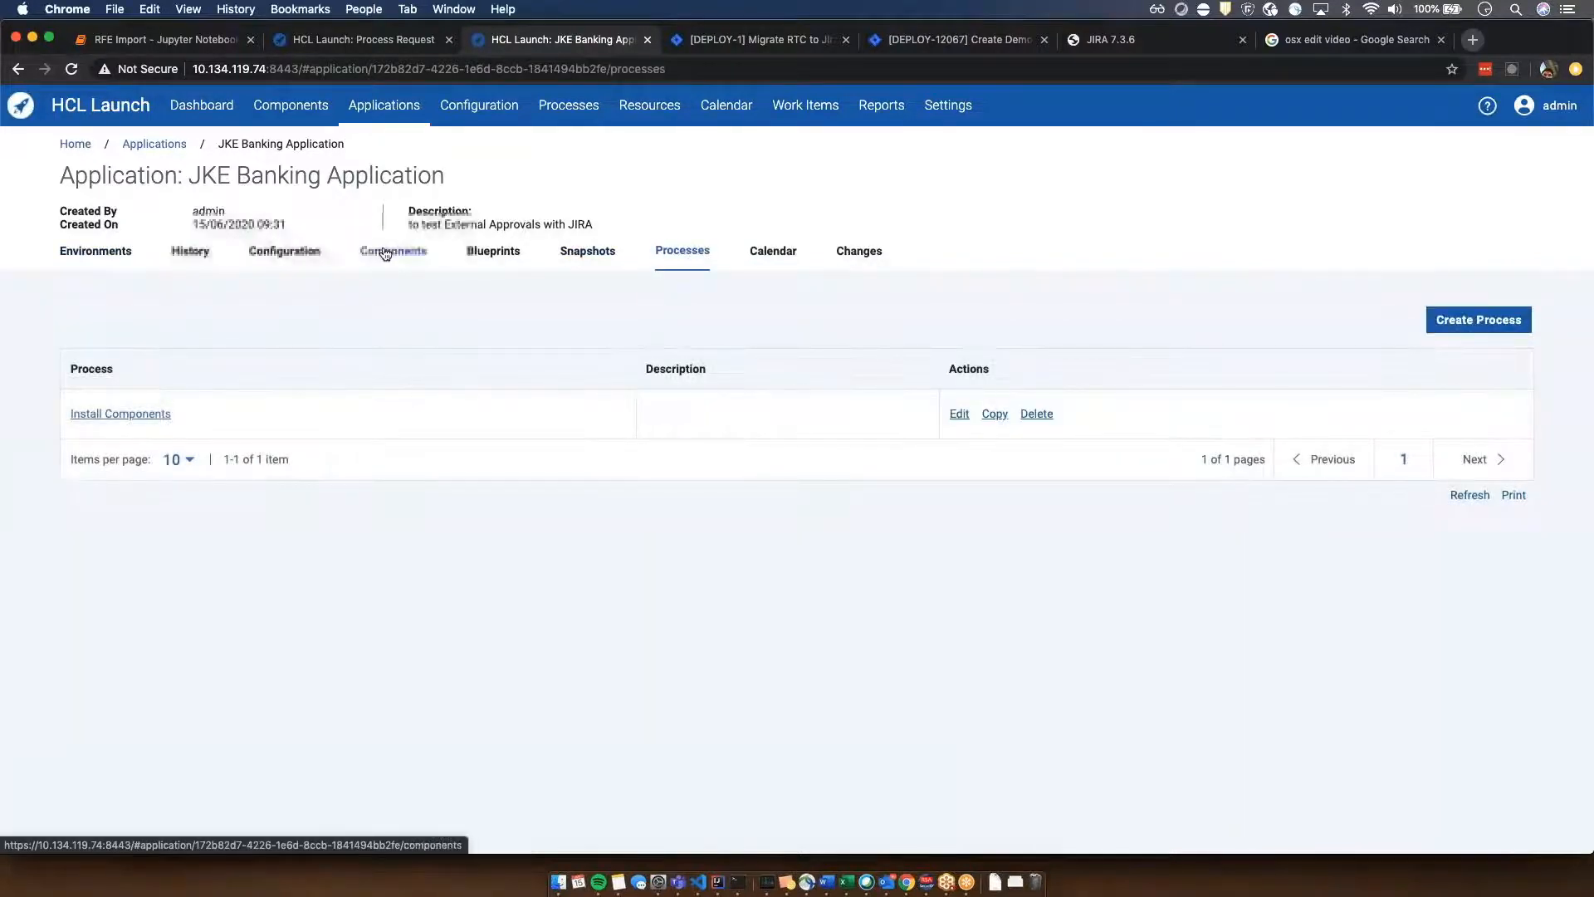
click(393, 251)
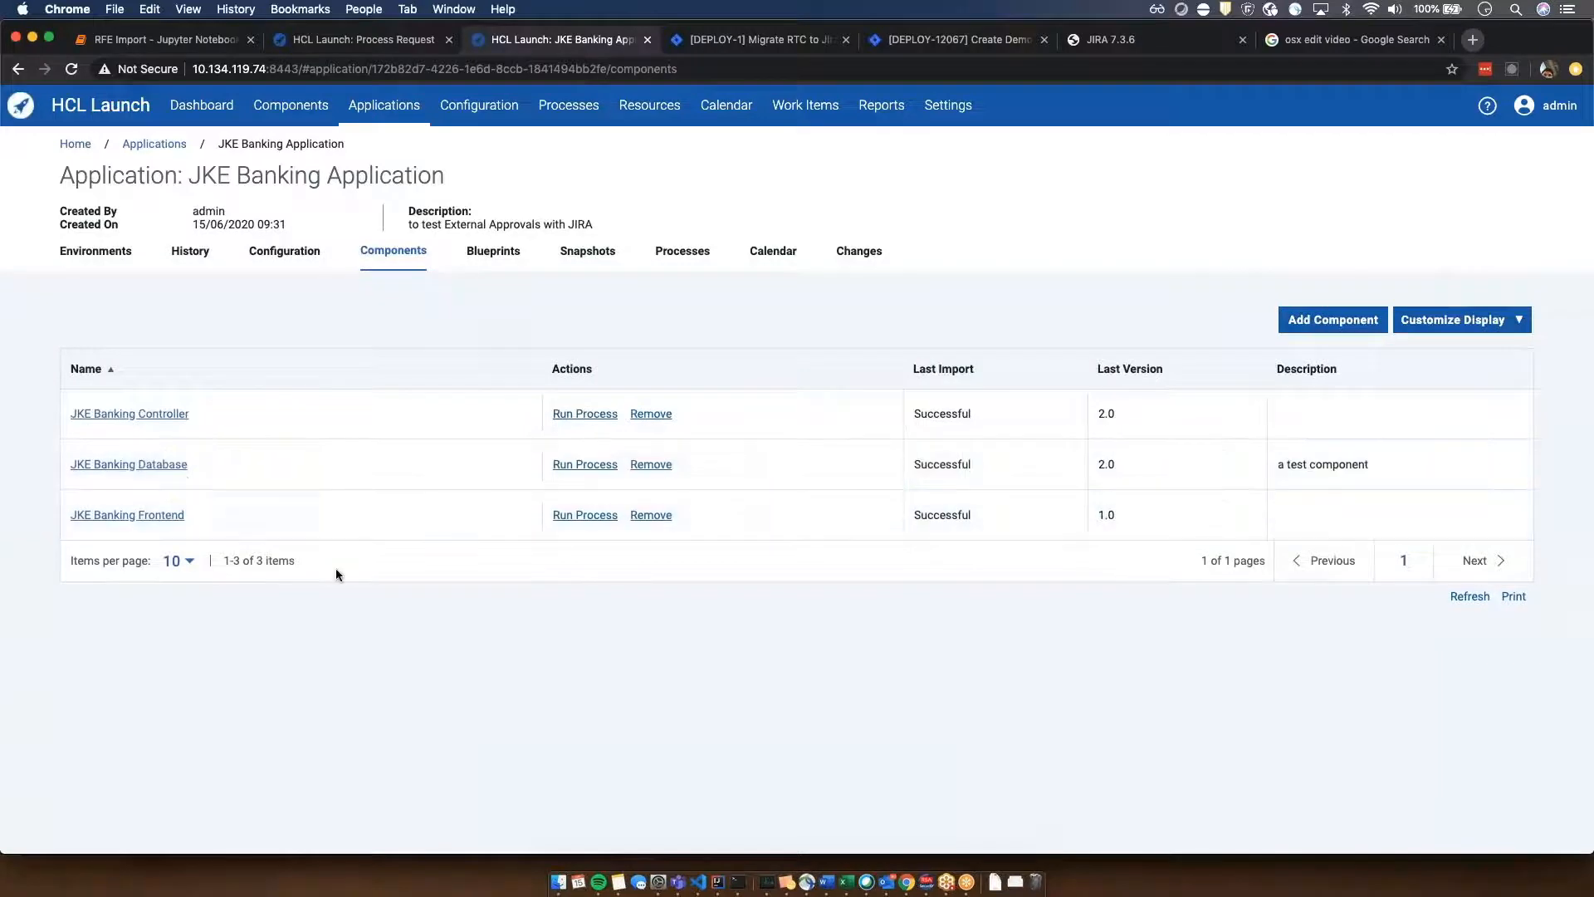
click(696, 247)
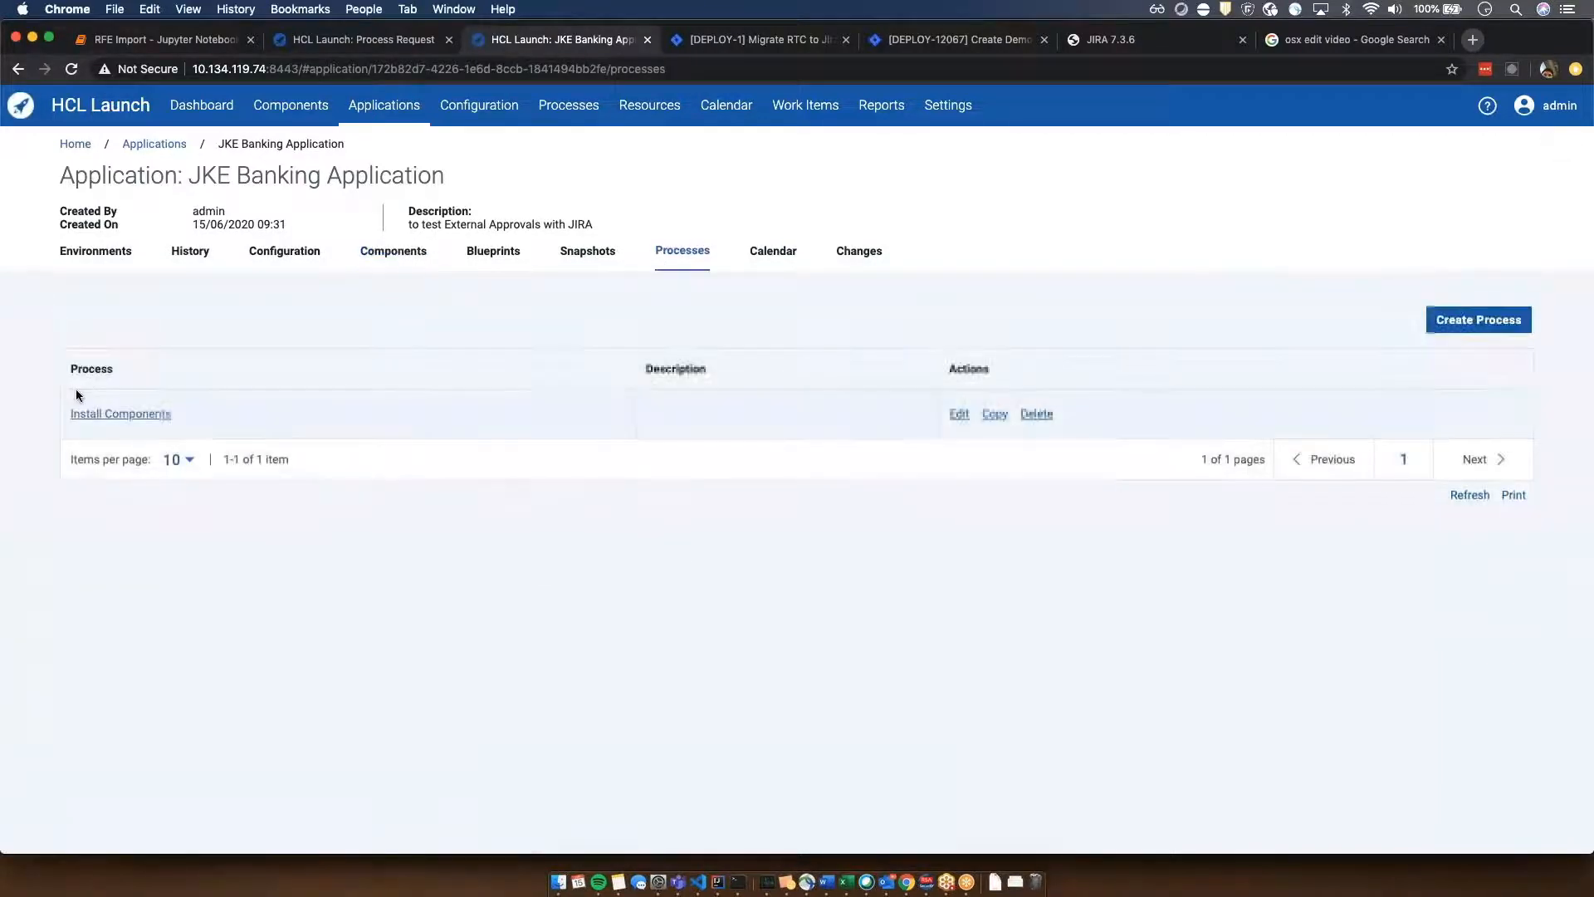
click(103, 415)
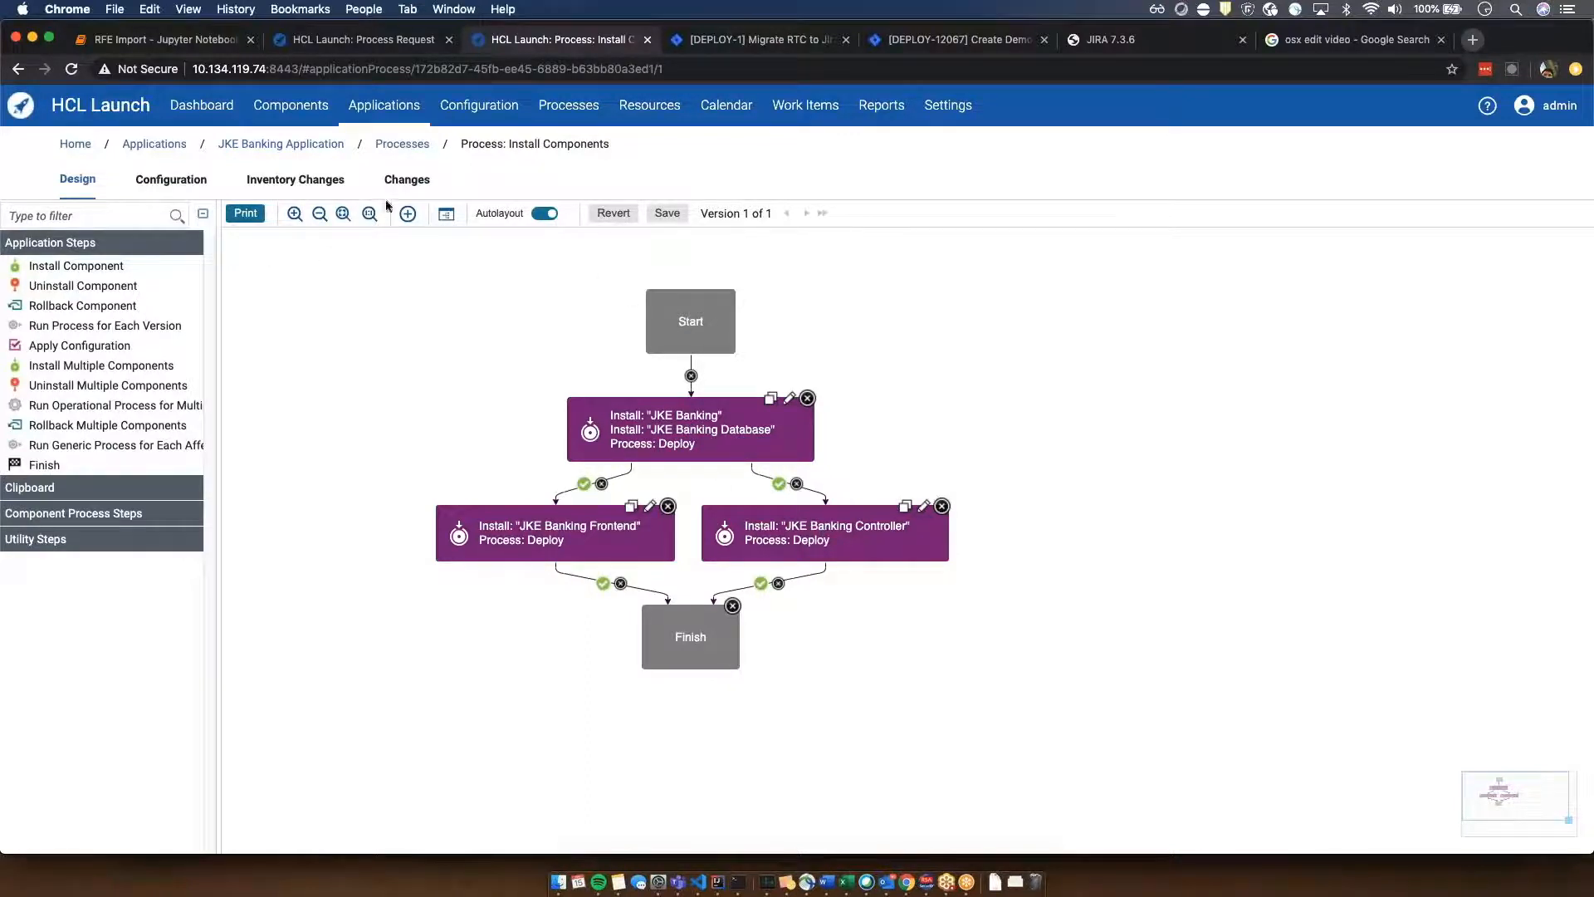
- Examine the deployment triggers configured for the JKE Banking Application's Dev environment, including their application process and executing user
click(278, 144)
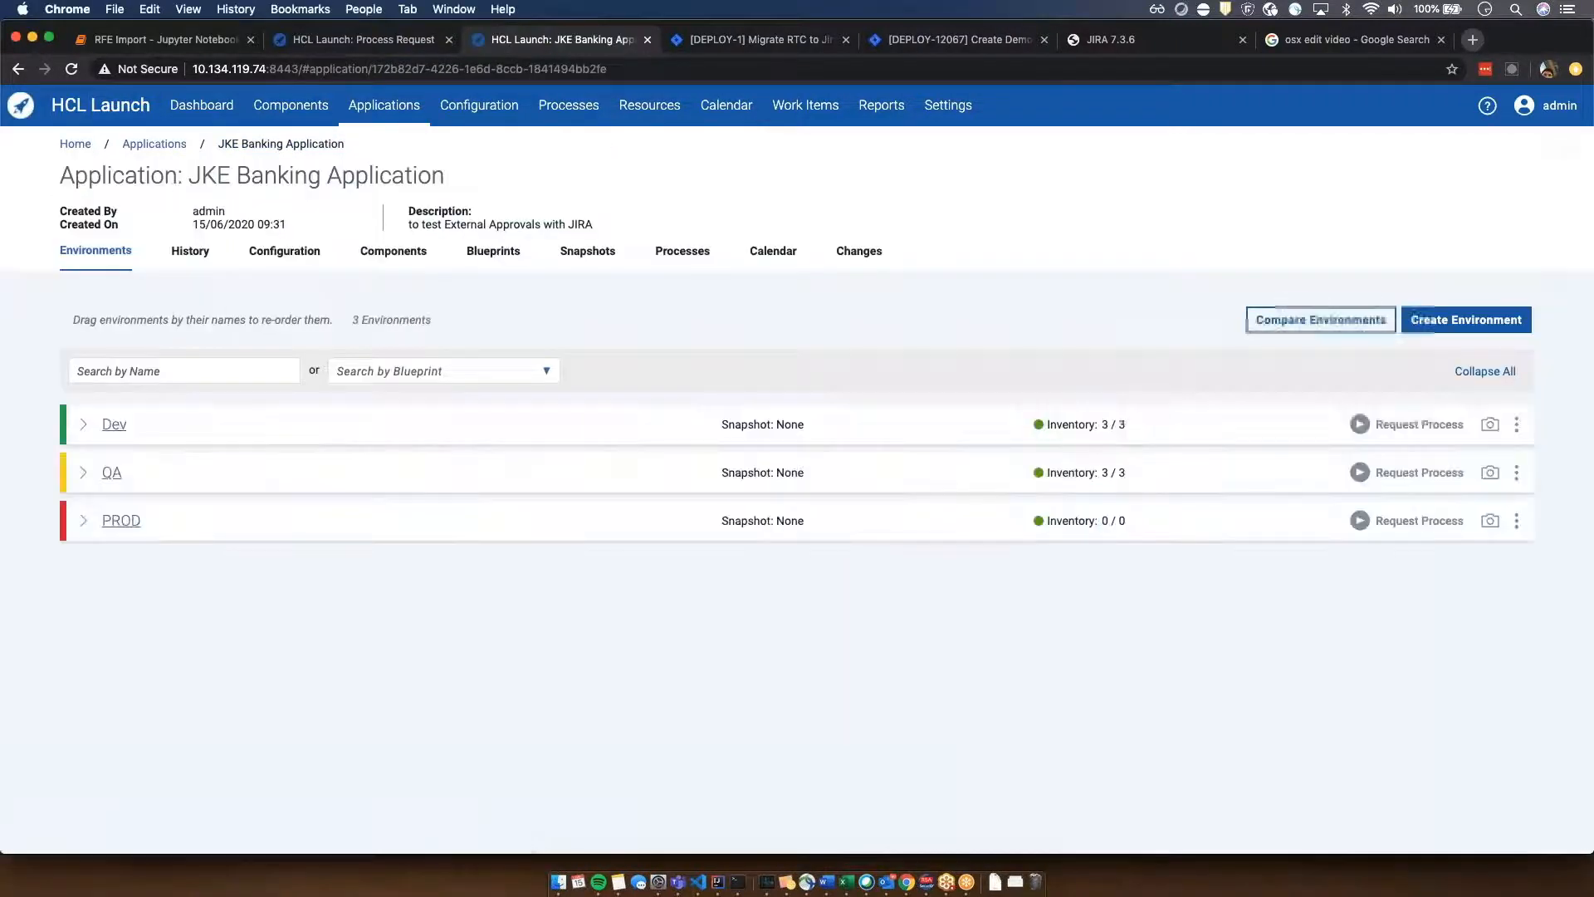
click(113, 422)
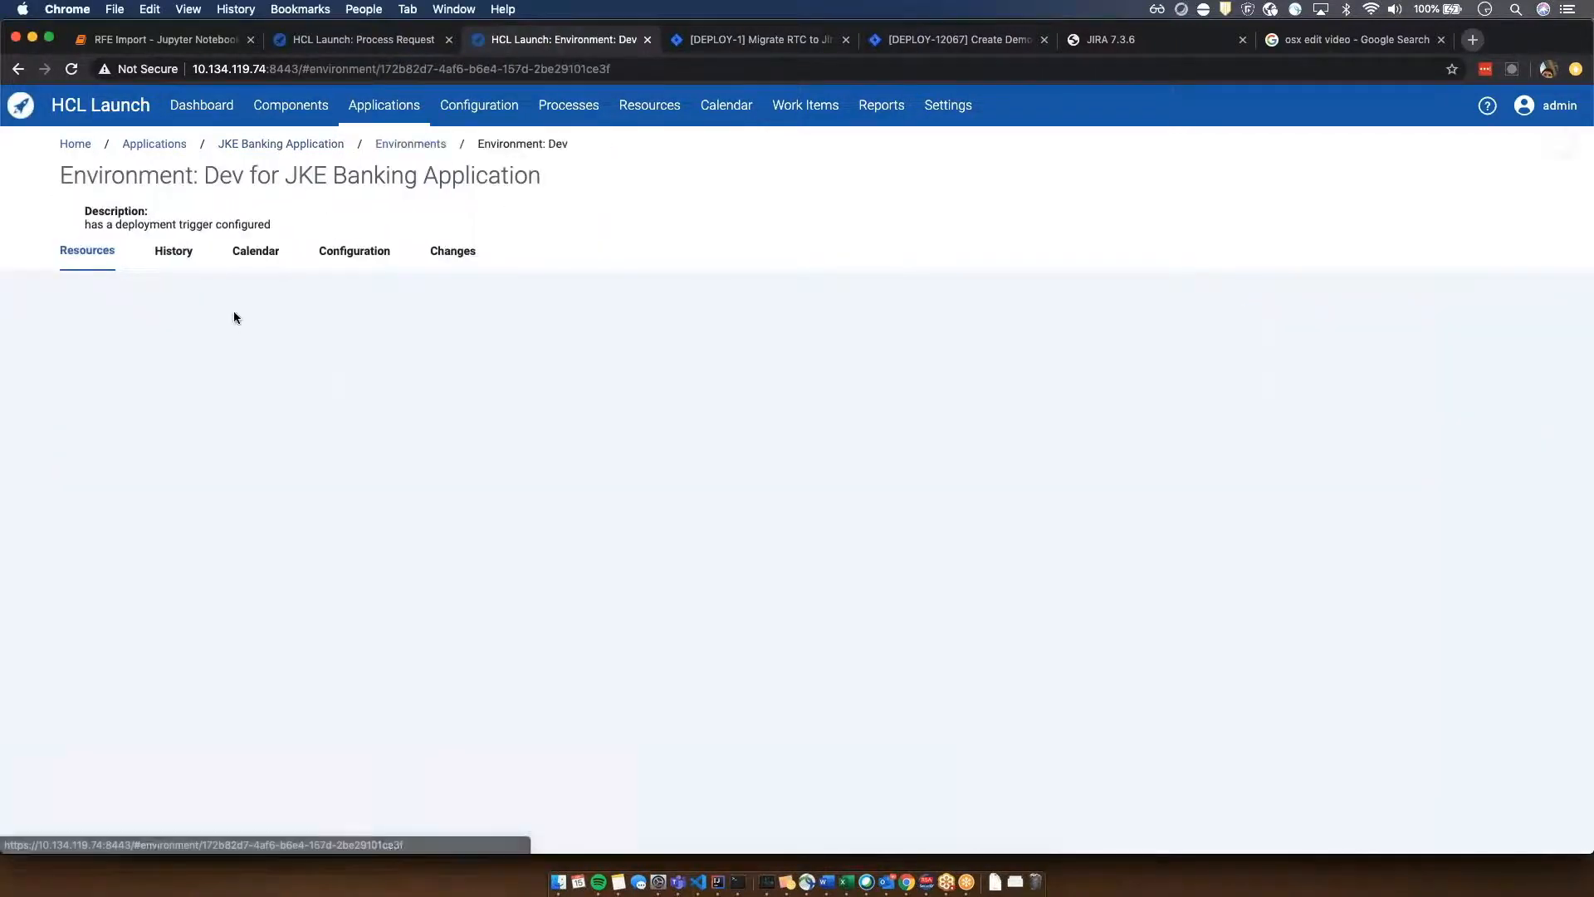
click(369, 254)
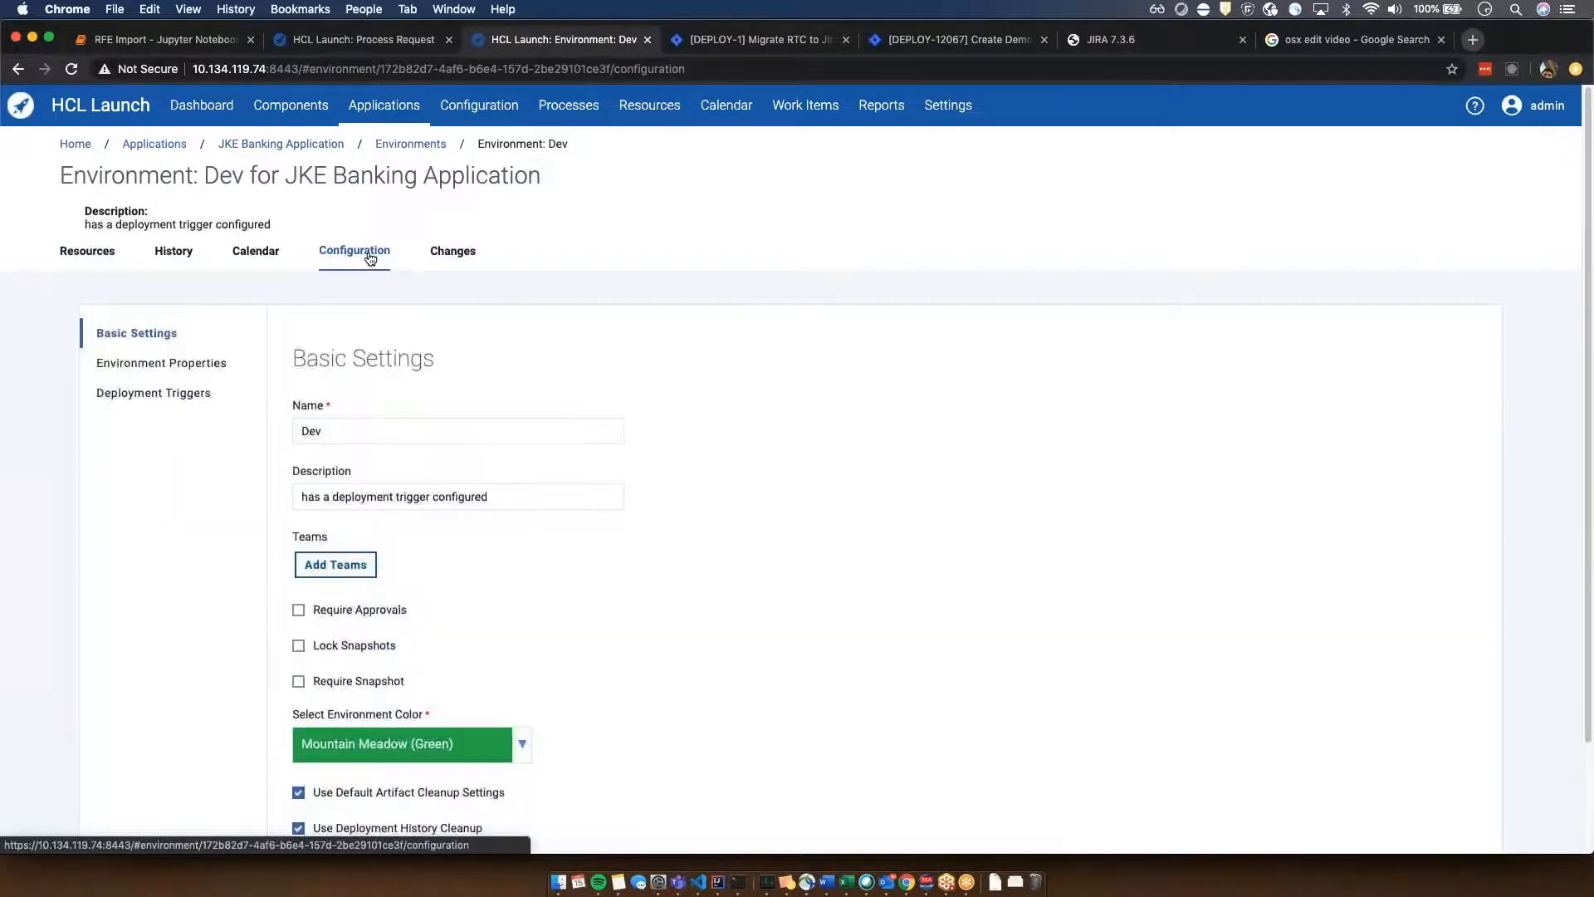
click(194, 405)
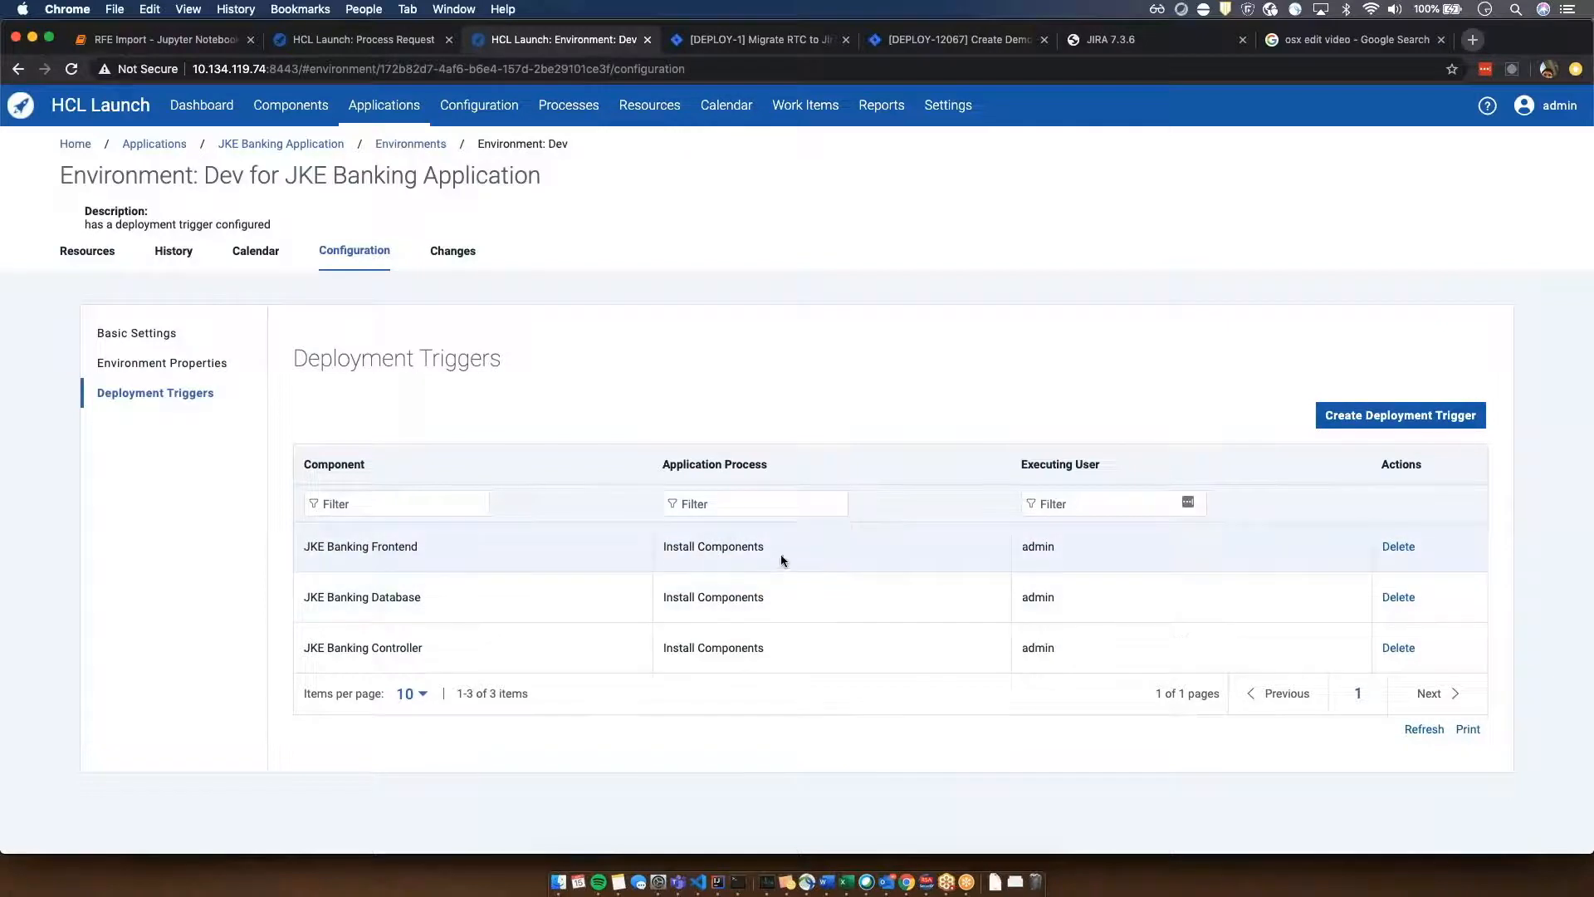
drag(779, 551, 663, 546)
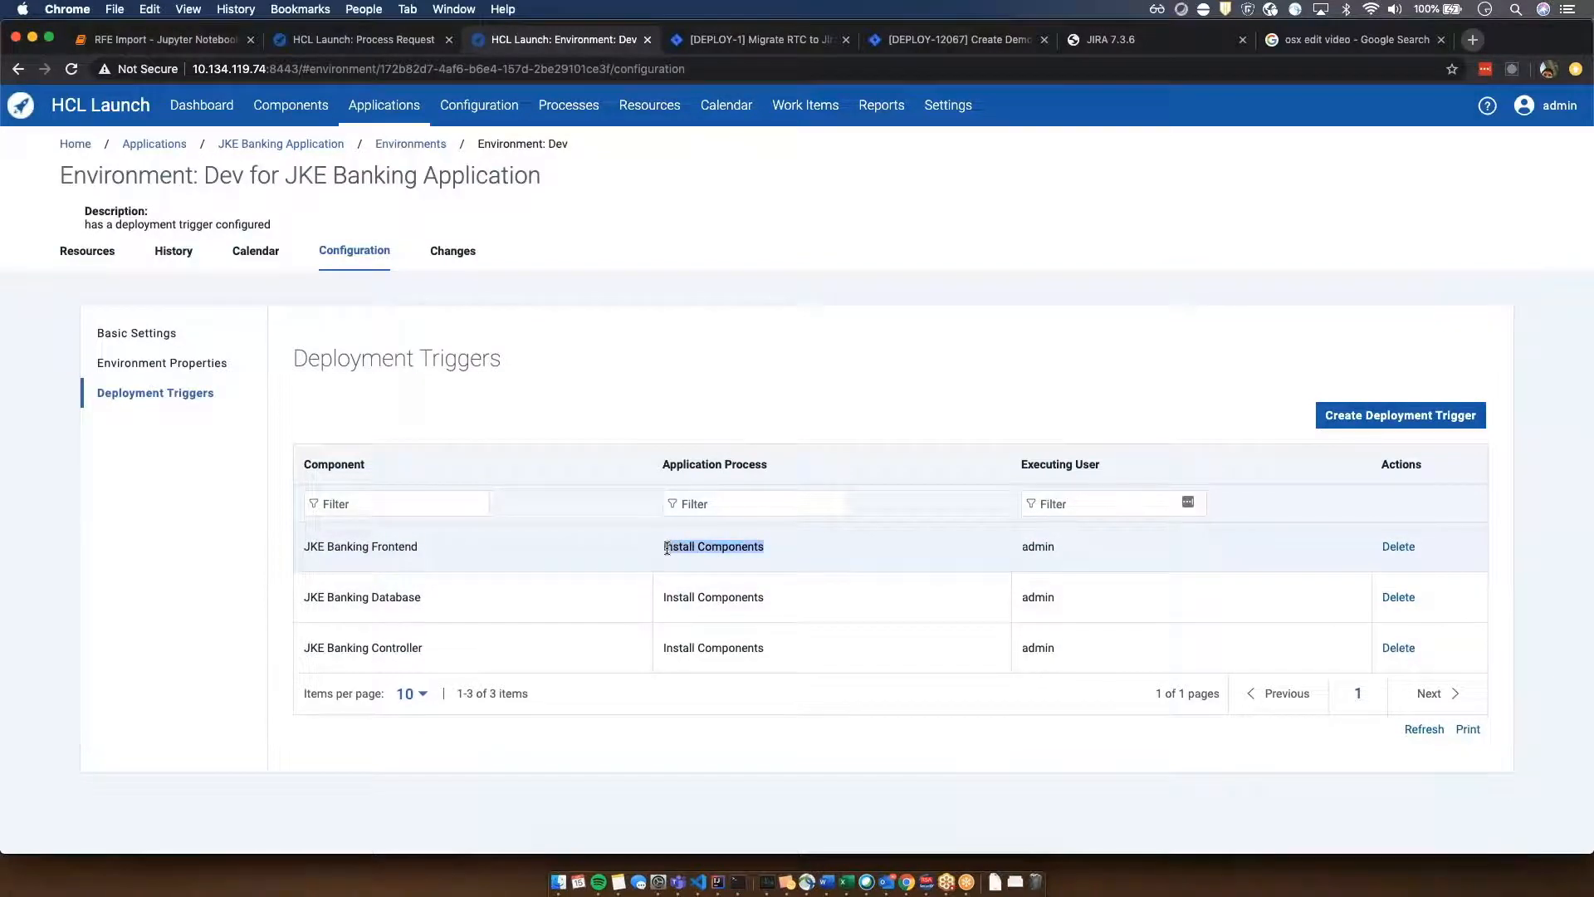
click(1044, 560)
double_click(1043, 556)
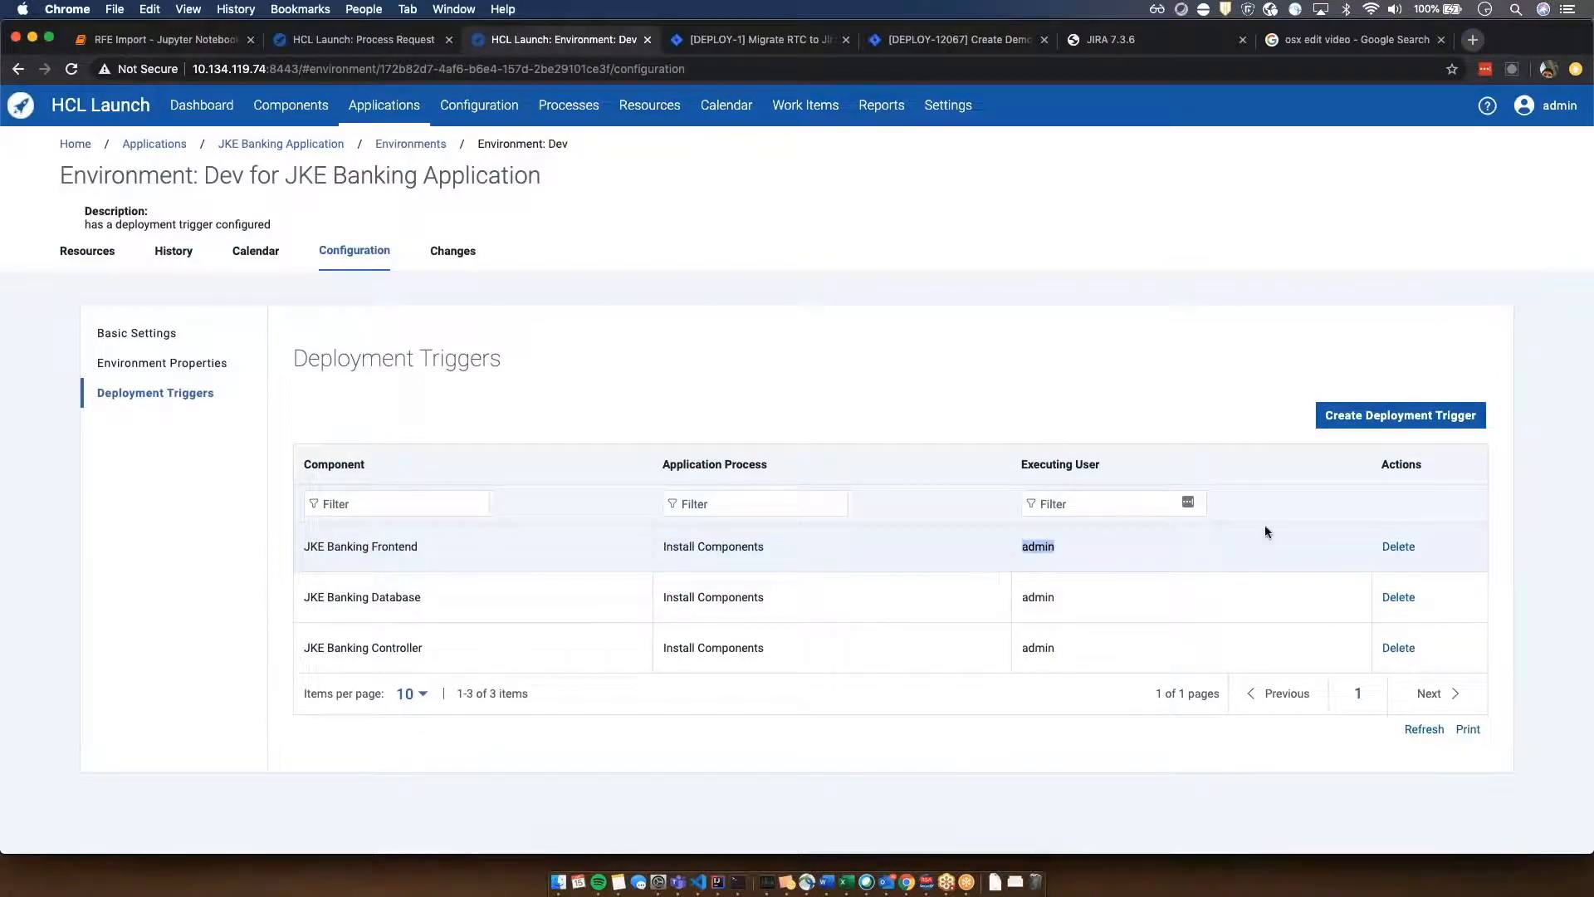
click(802, 349)
- Review the component, application process and executing user choices for a new deployment trigger without creating one
click(1401, 415)
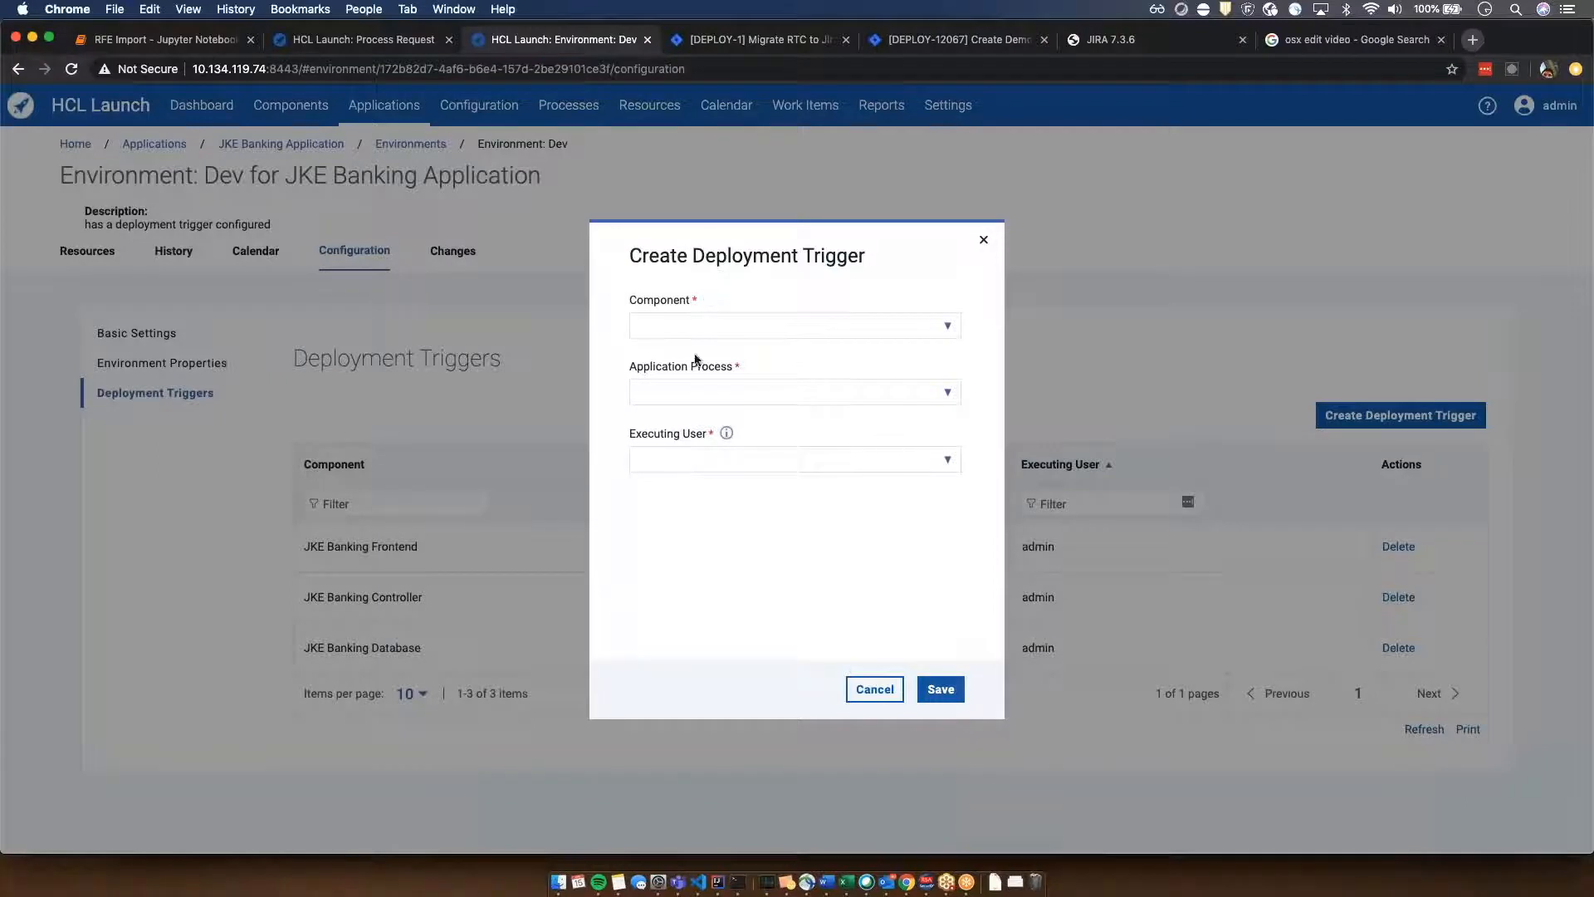
click(953, 325)
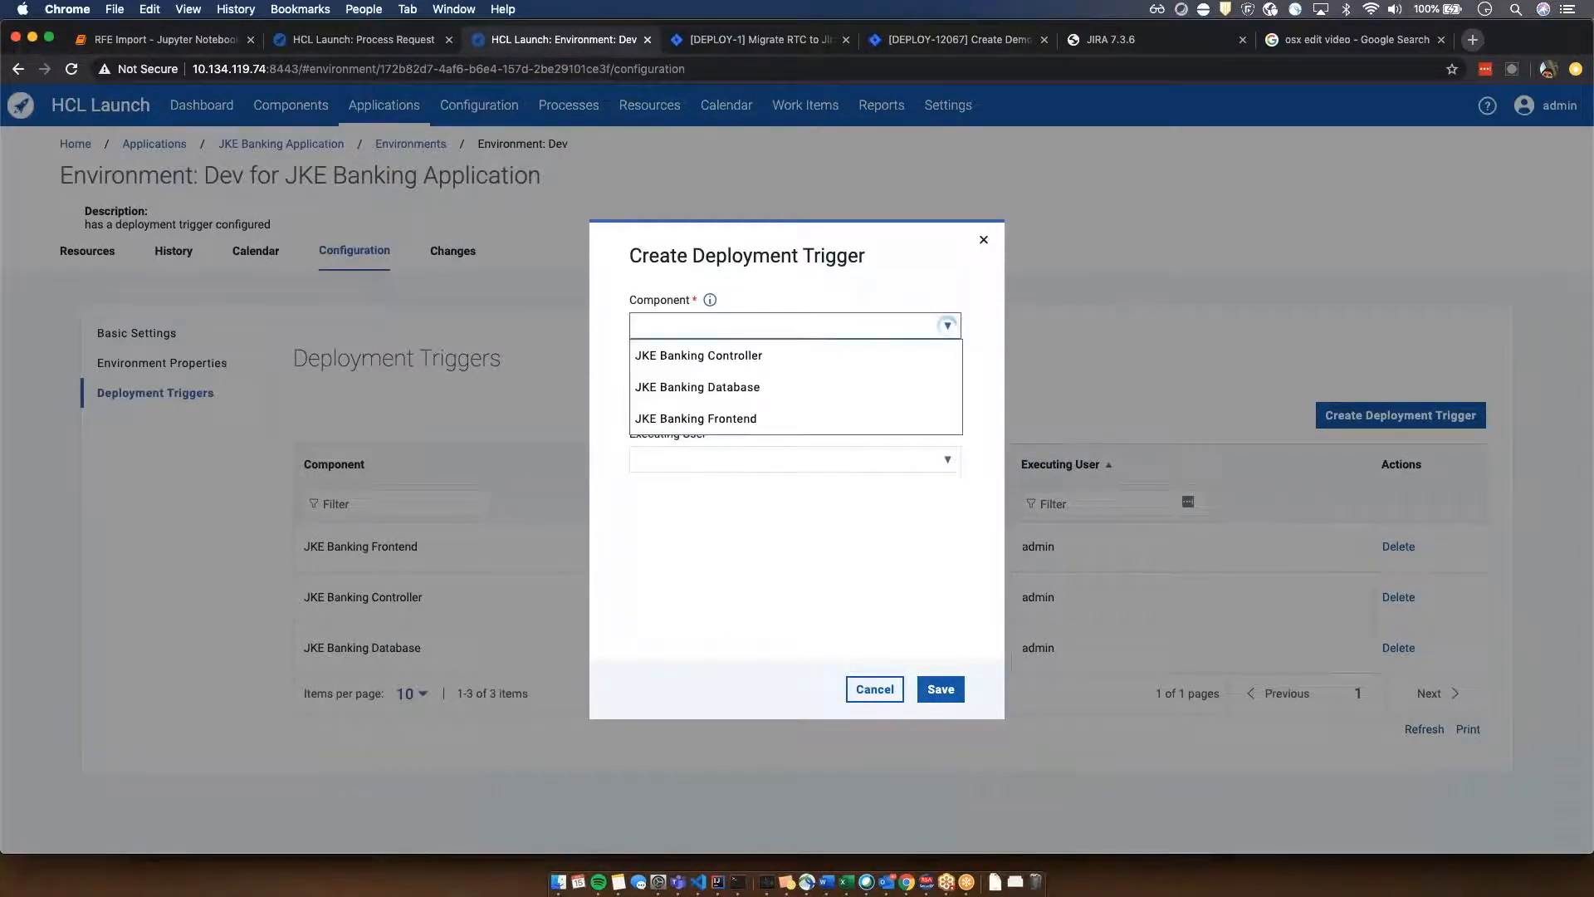
click(789, 387)
click(948, 392)
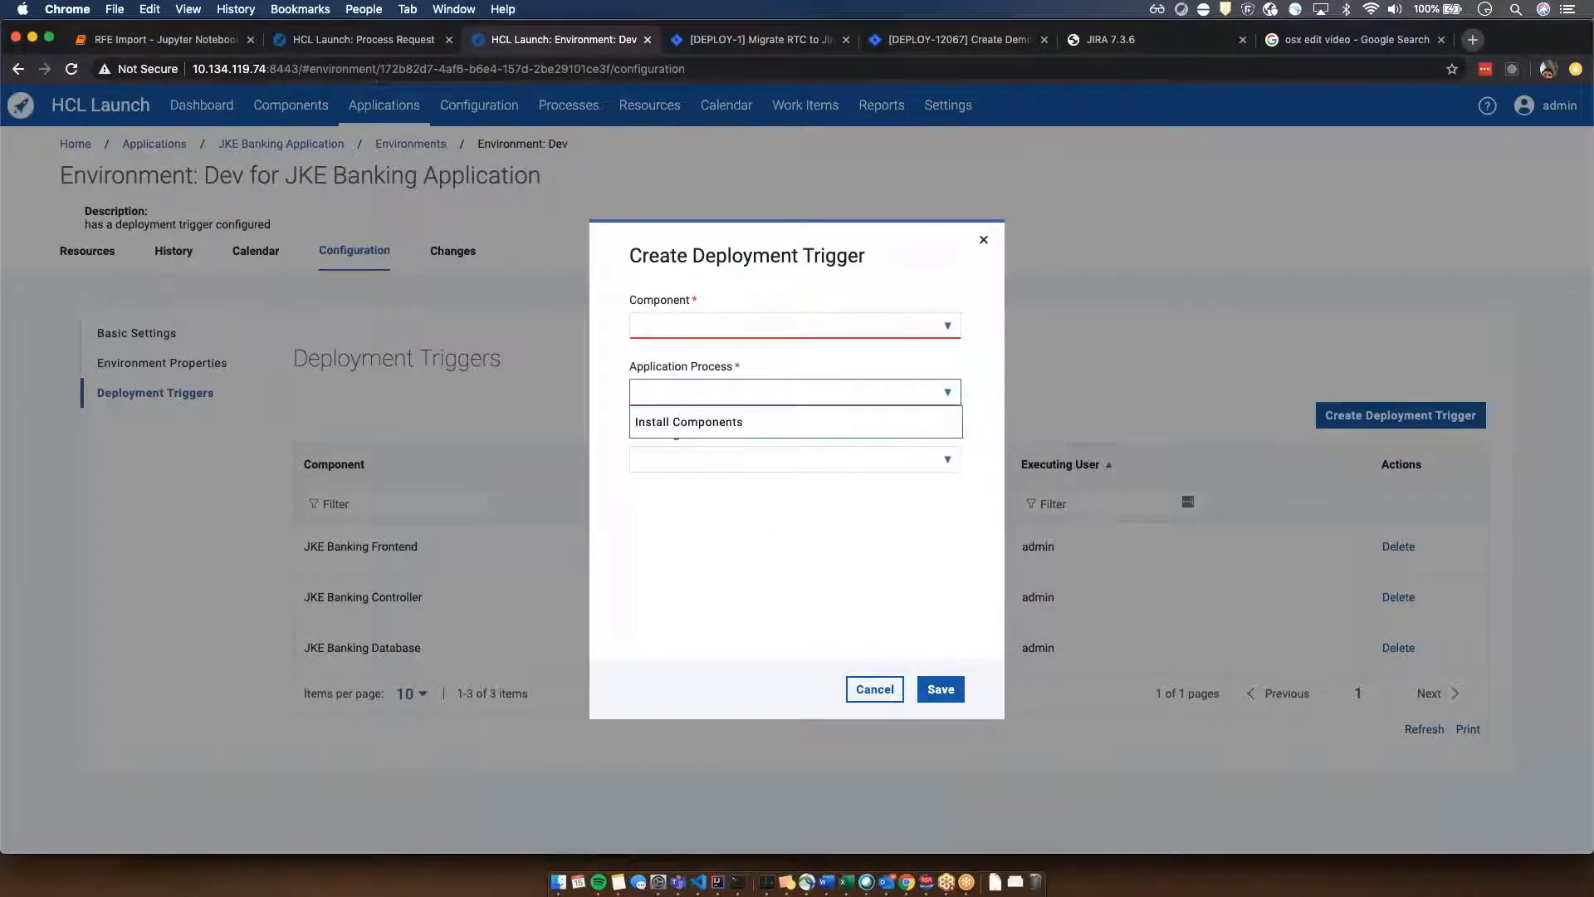
click(772, 361)
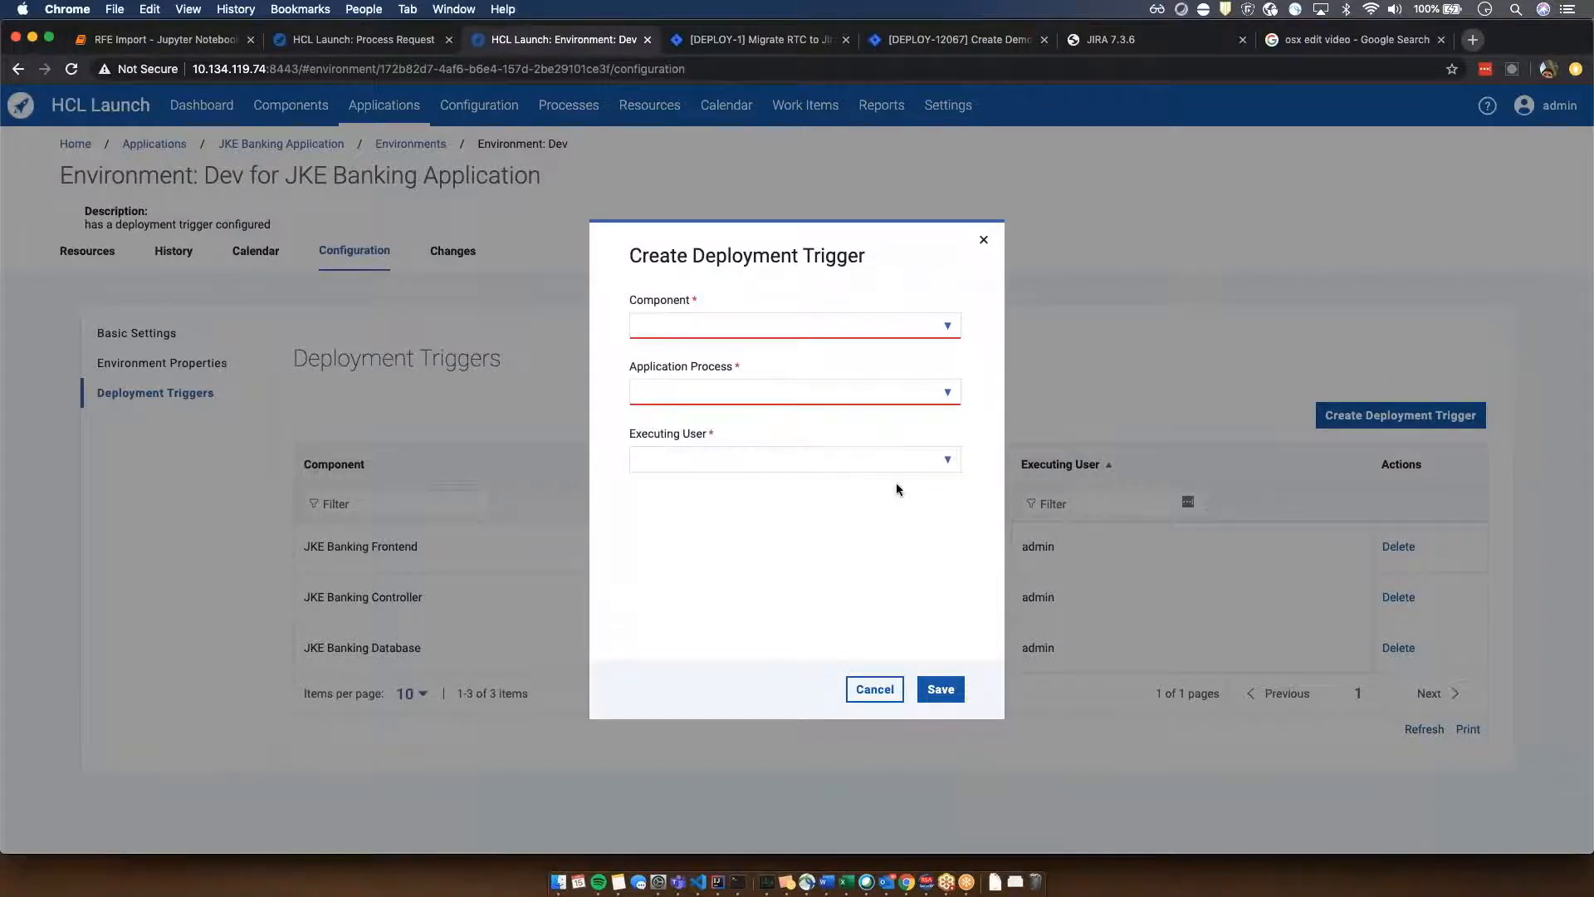
mouse_move(728, 433)
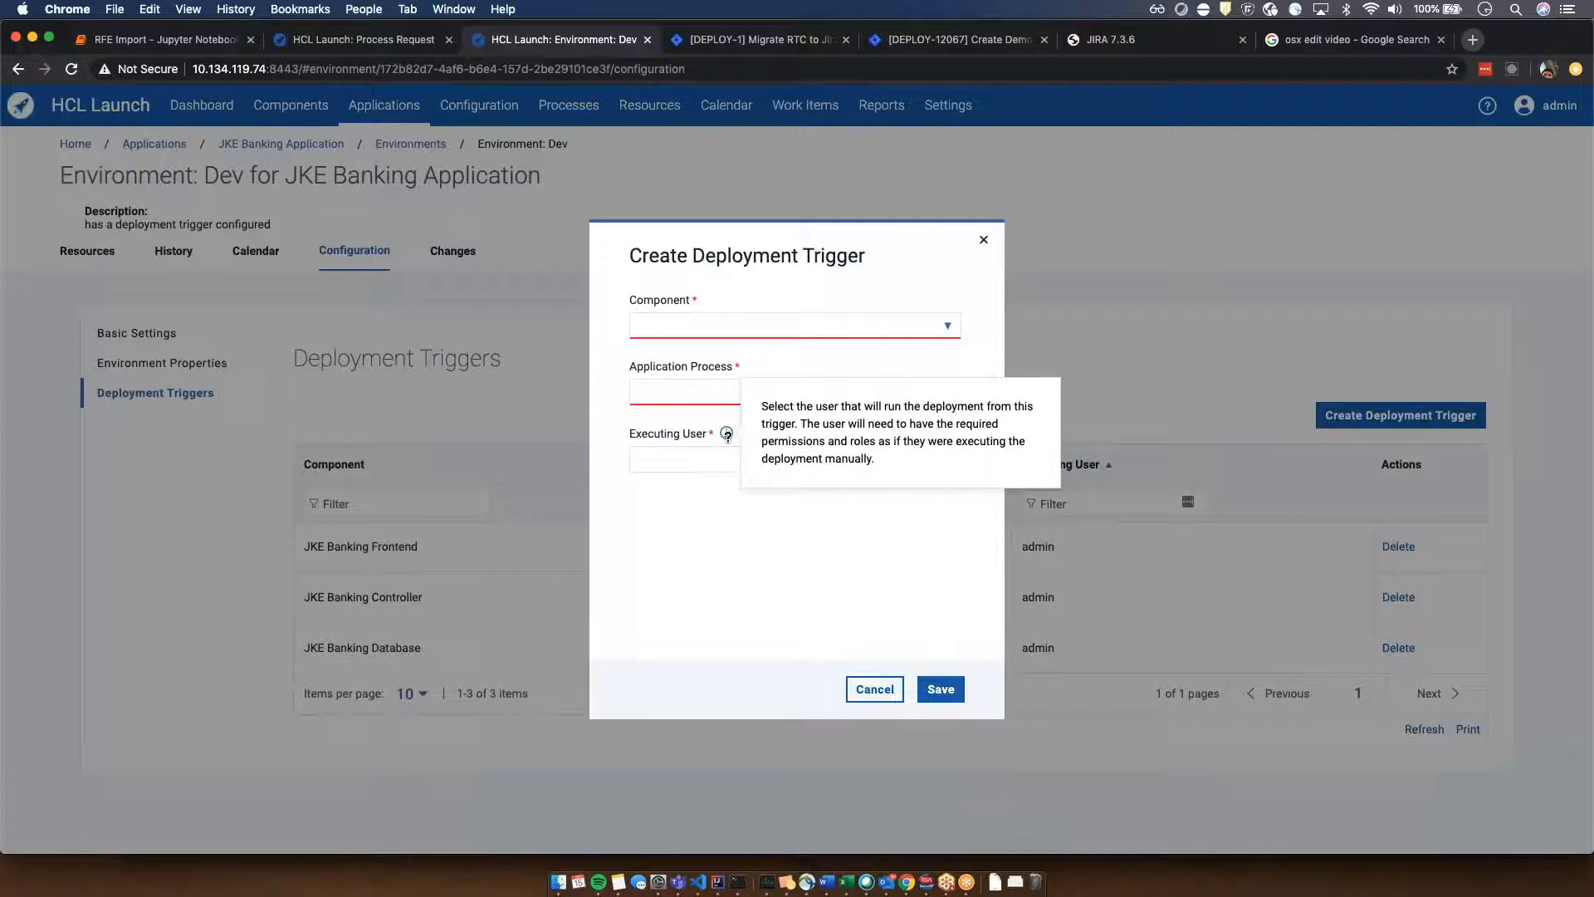
click(944, 463)
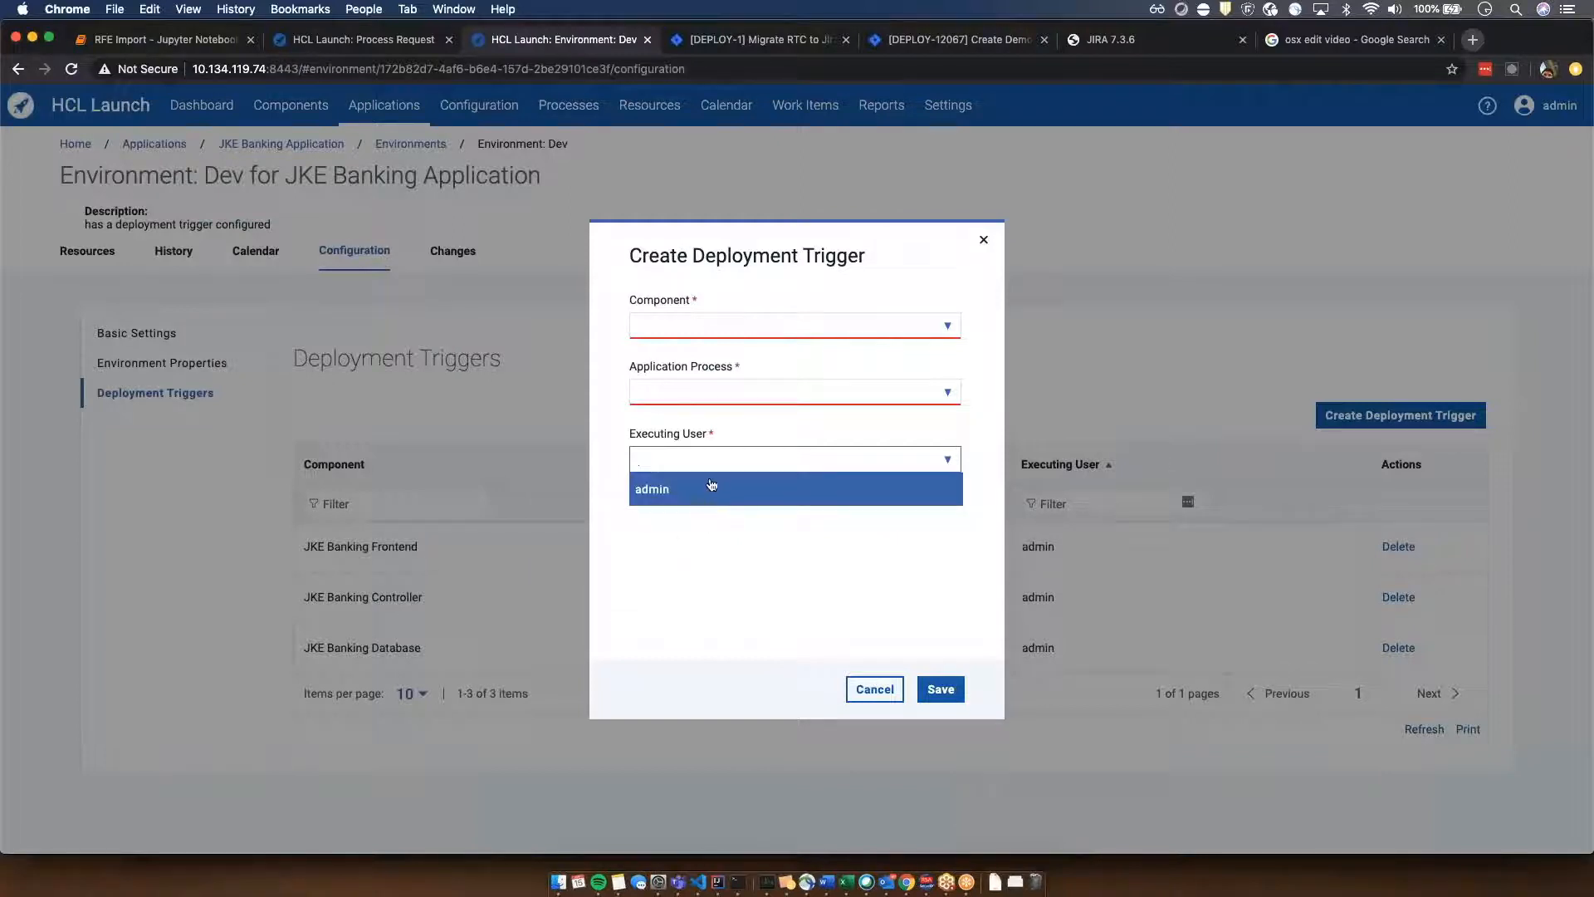
click(782, 618)
click(895, 699)
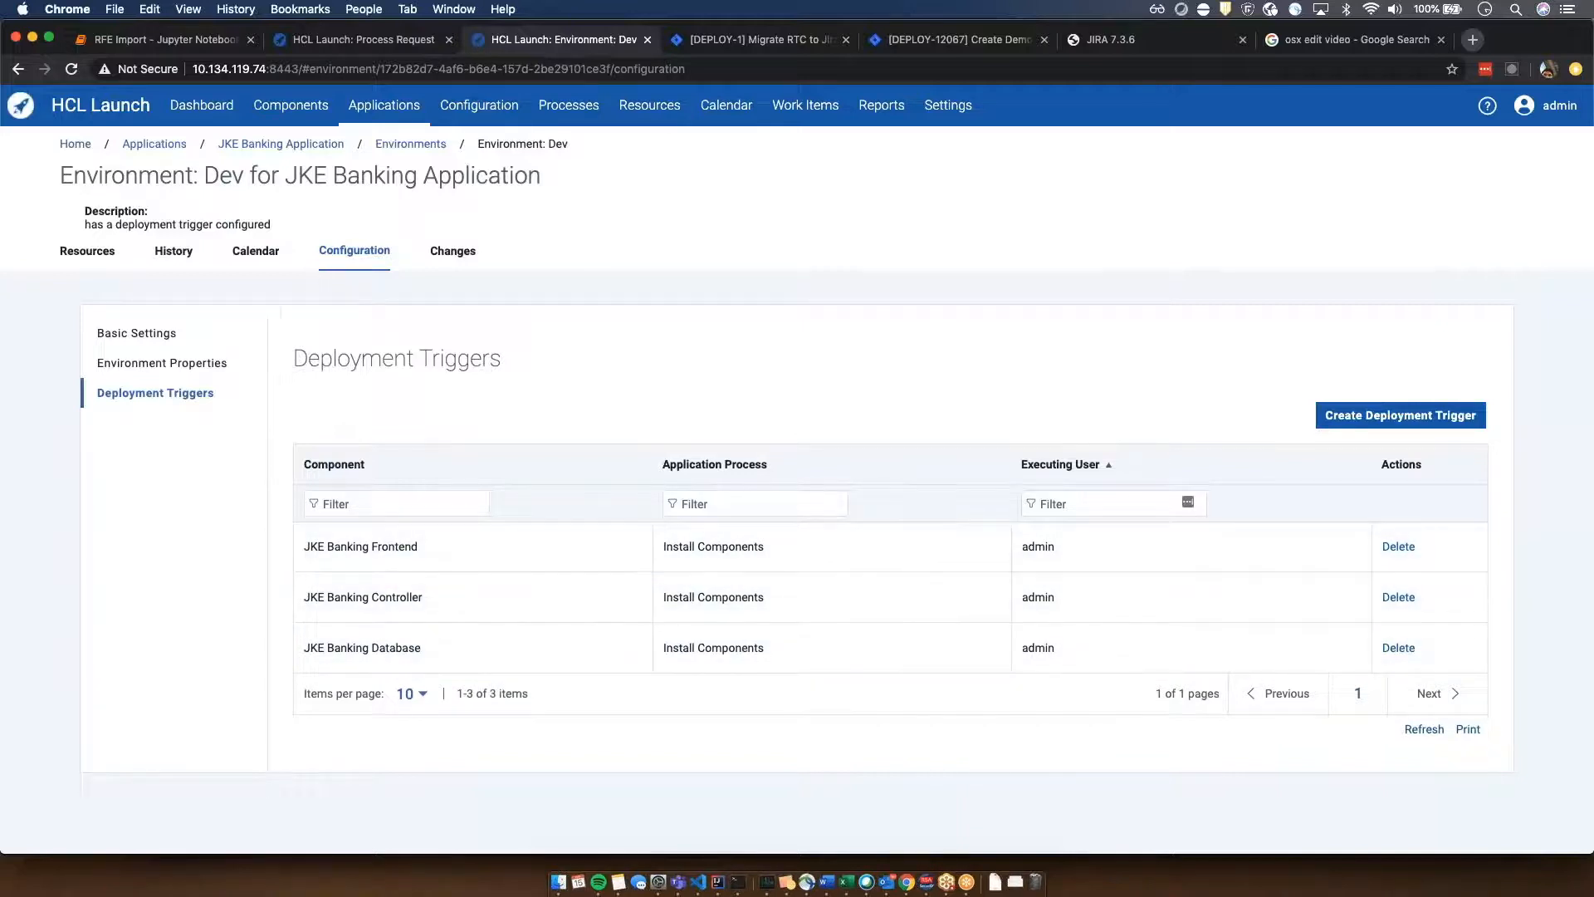
- Import version 2.0 of the JKE Banking Frontend component
click(290, 104)
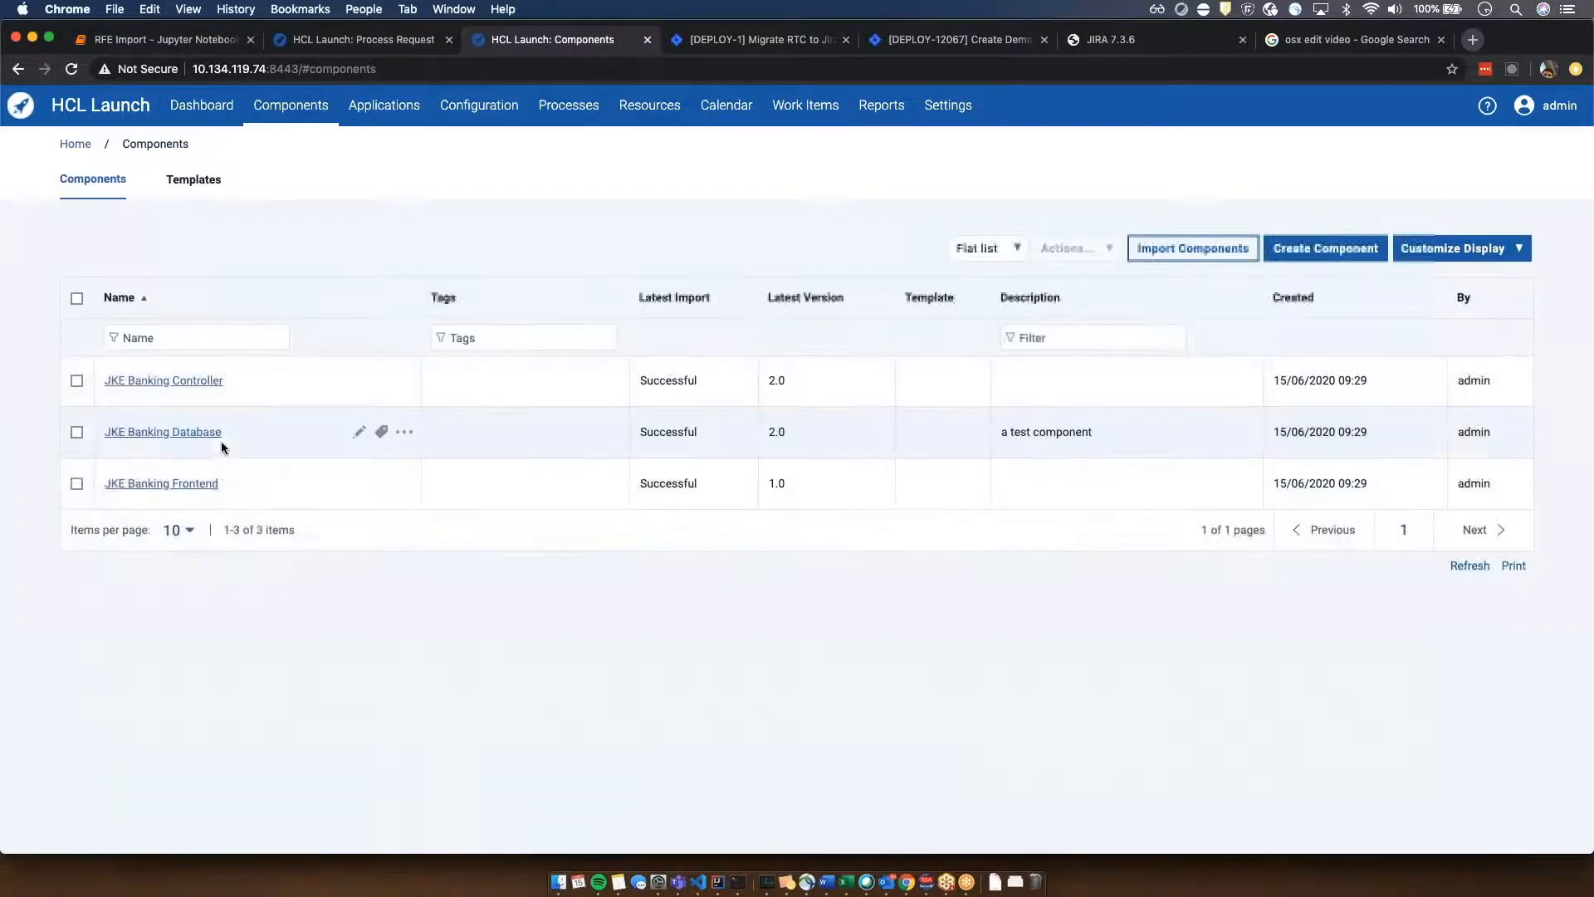
click(204, 486)
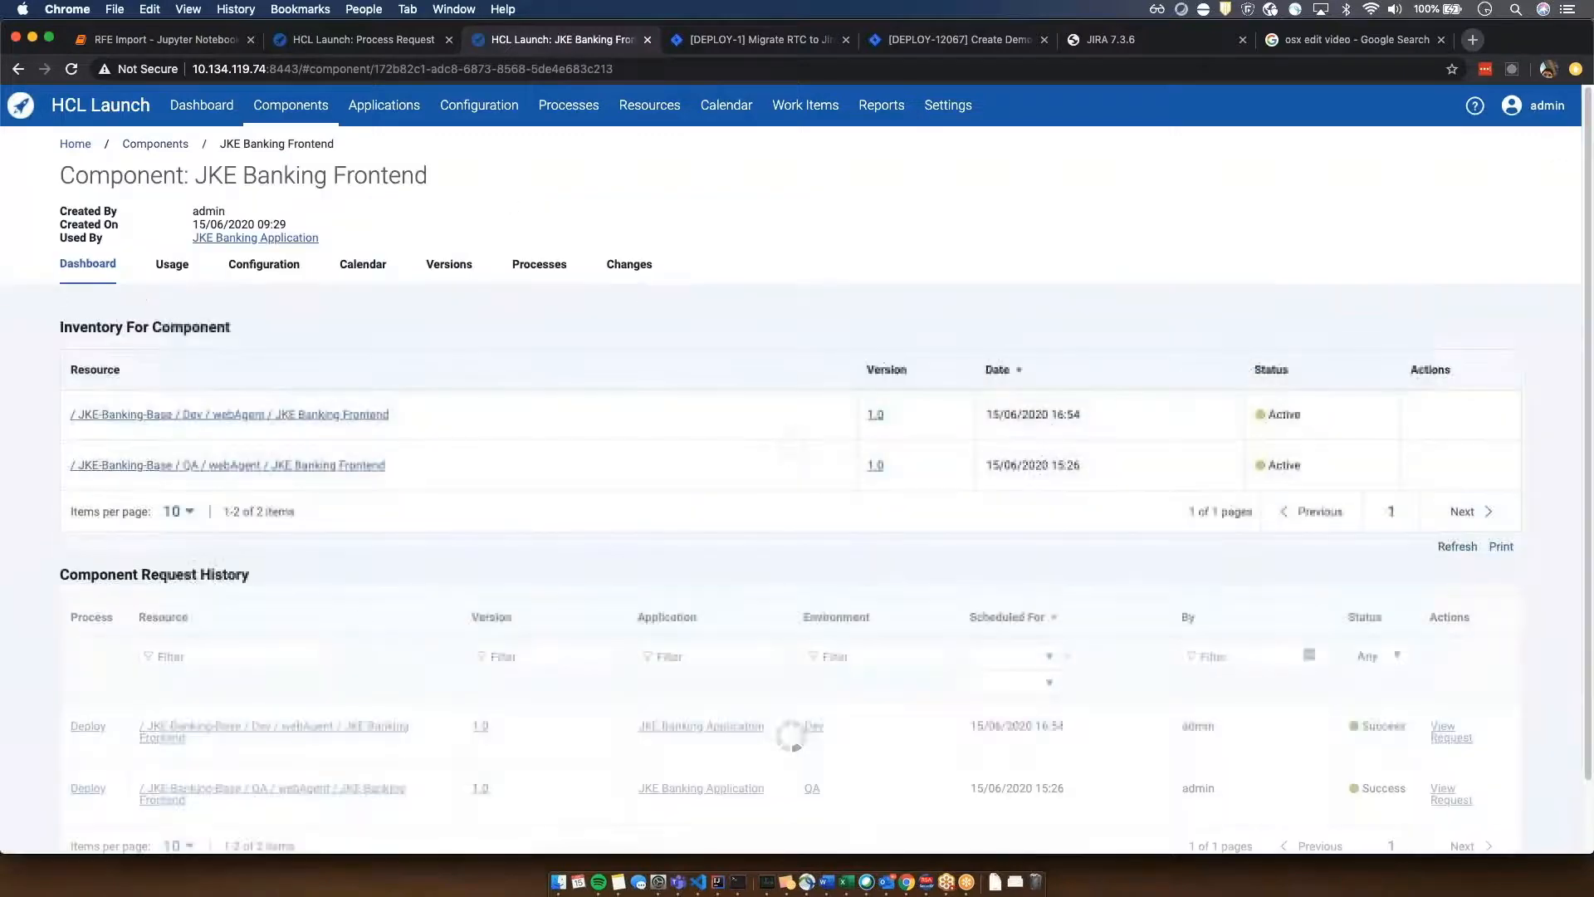
click(463, 267)
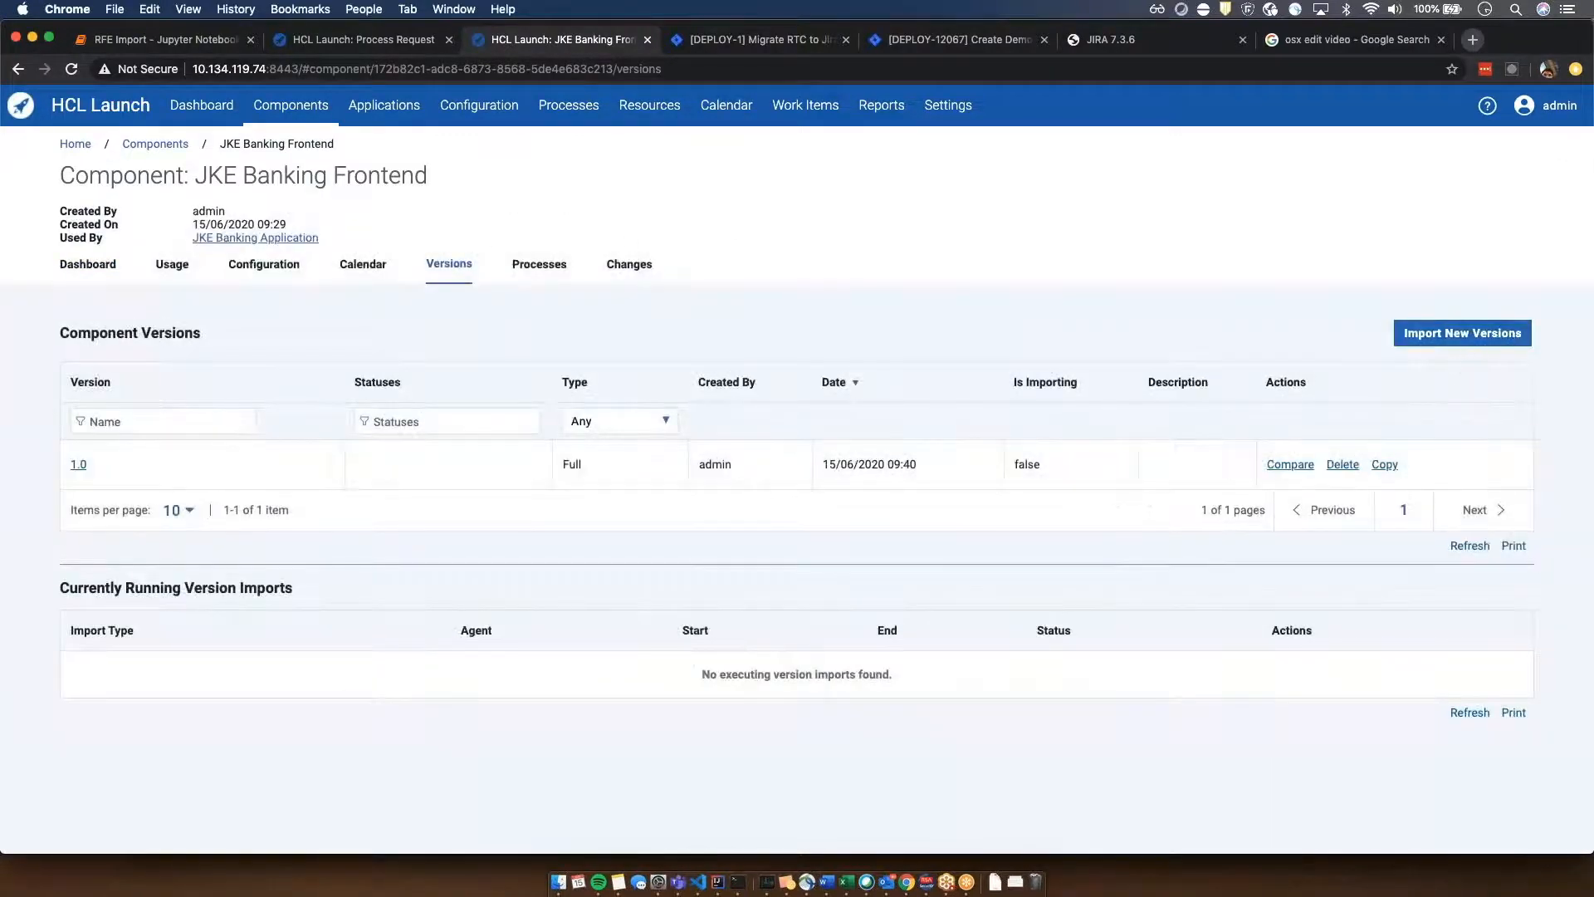
click(1461, 333)
text(2.0)
key(Return)
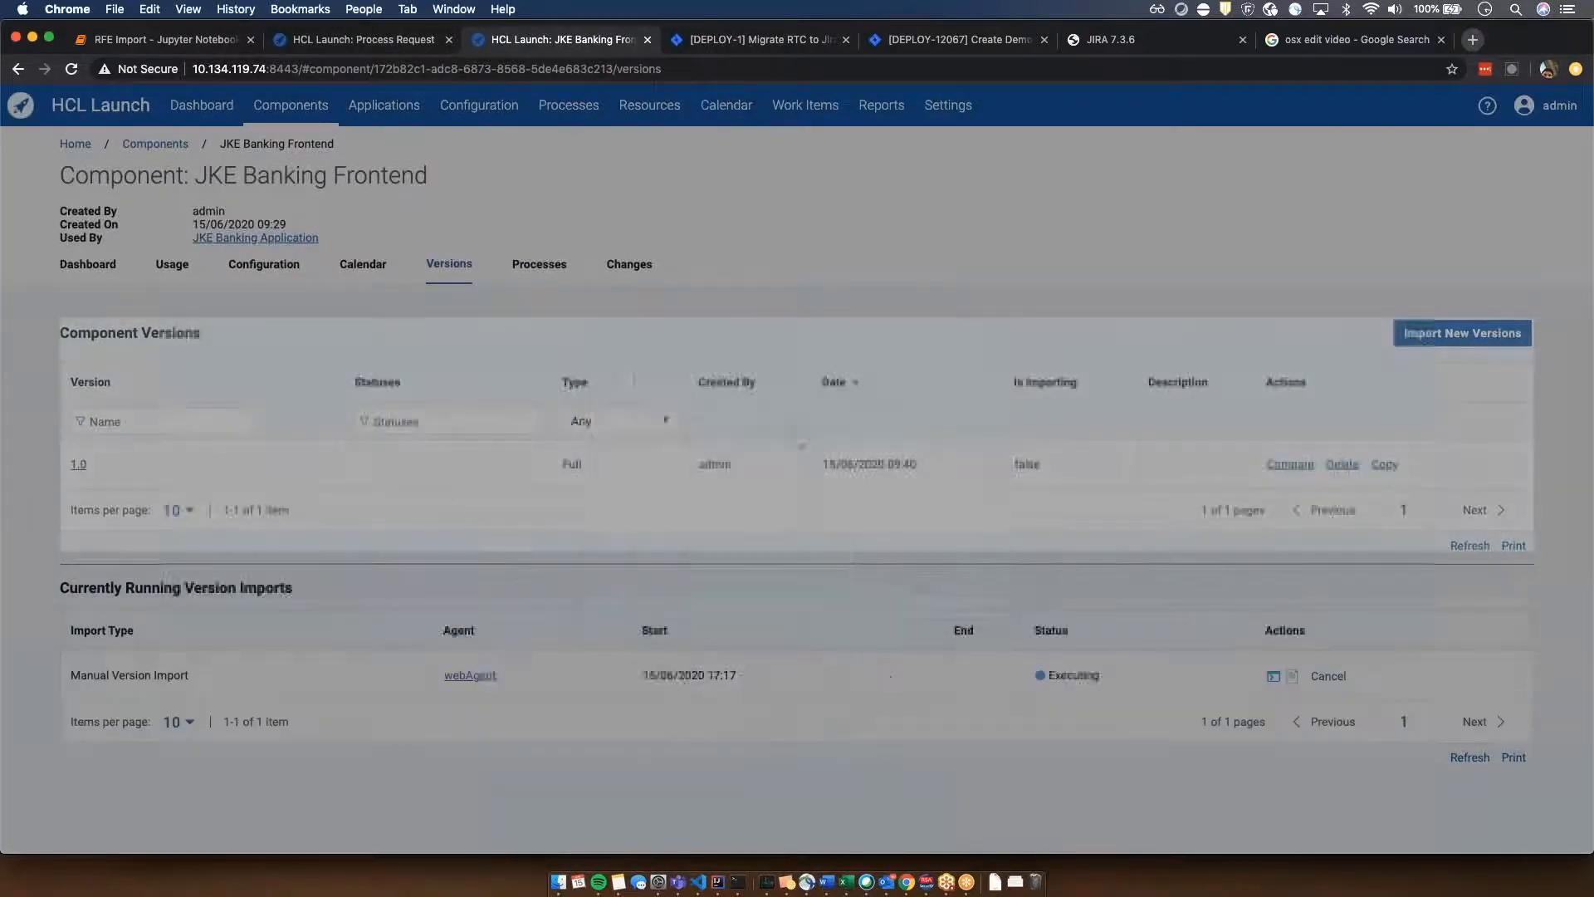
- View the most recent Dev process request in the JKE Banking Application's history
click(384, 104)
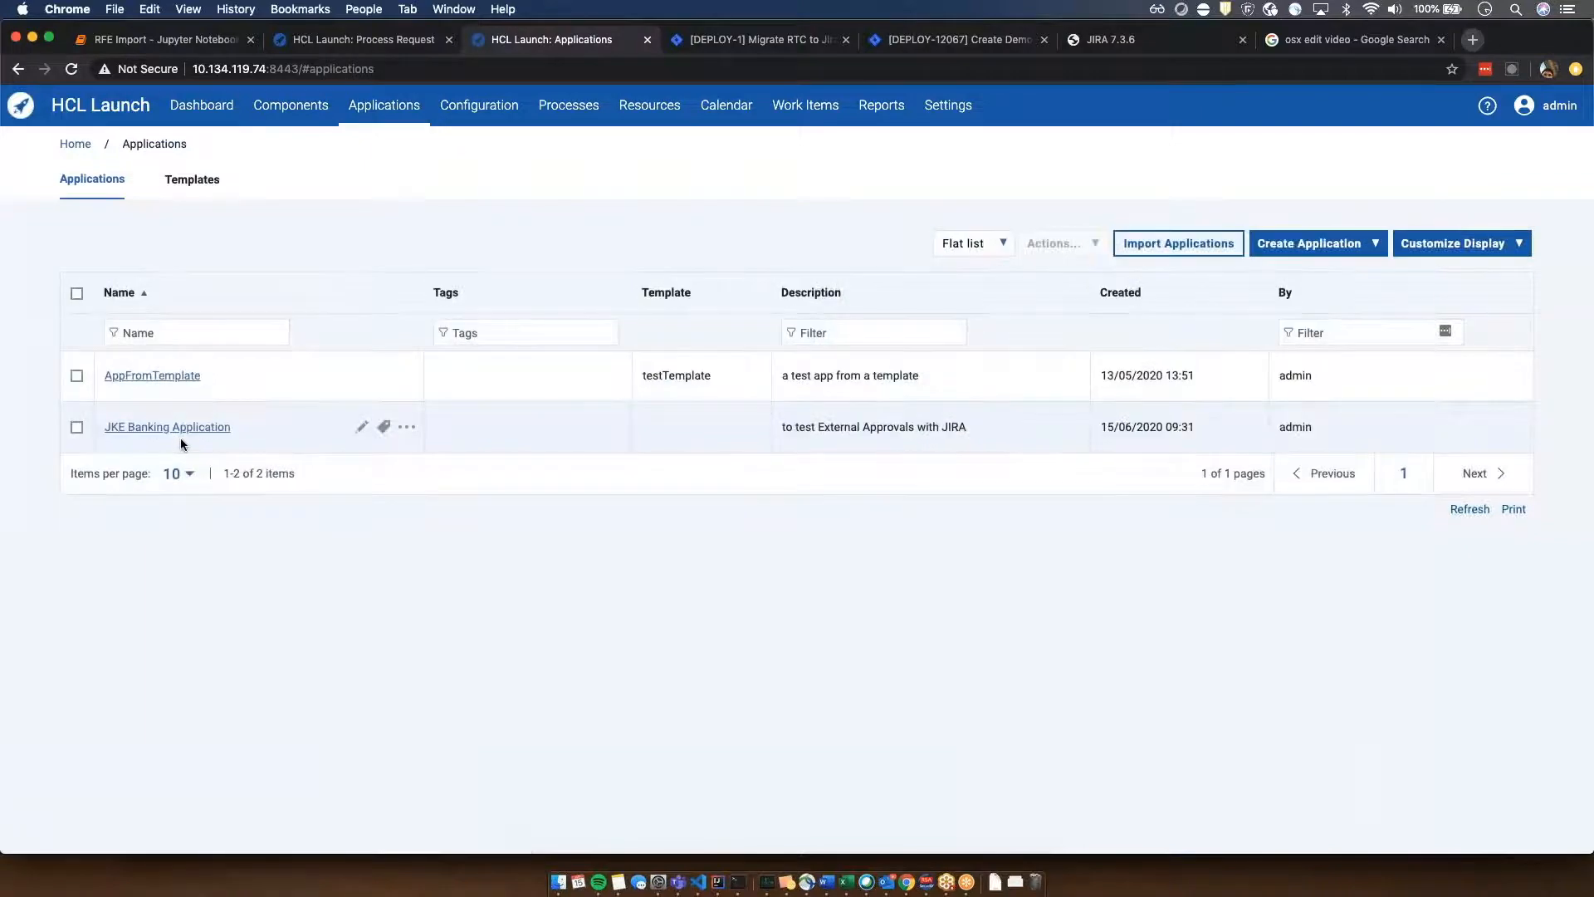
click(179, 428)
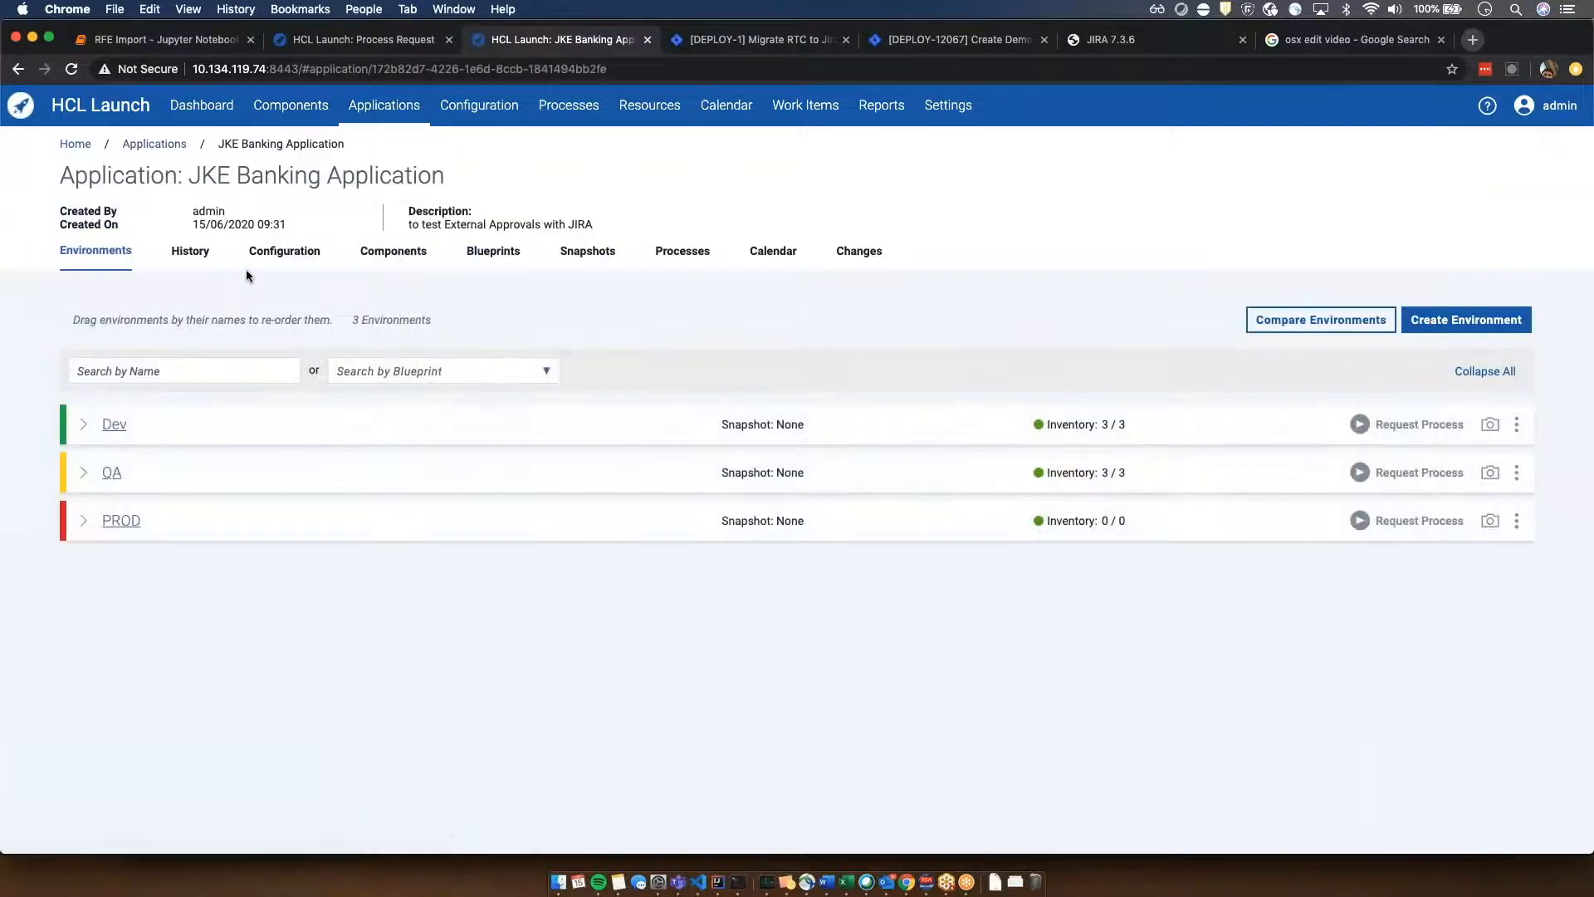
click(191, 251)
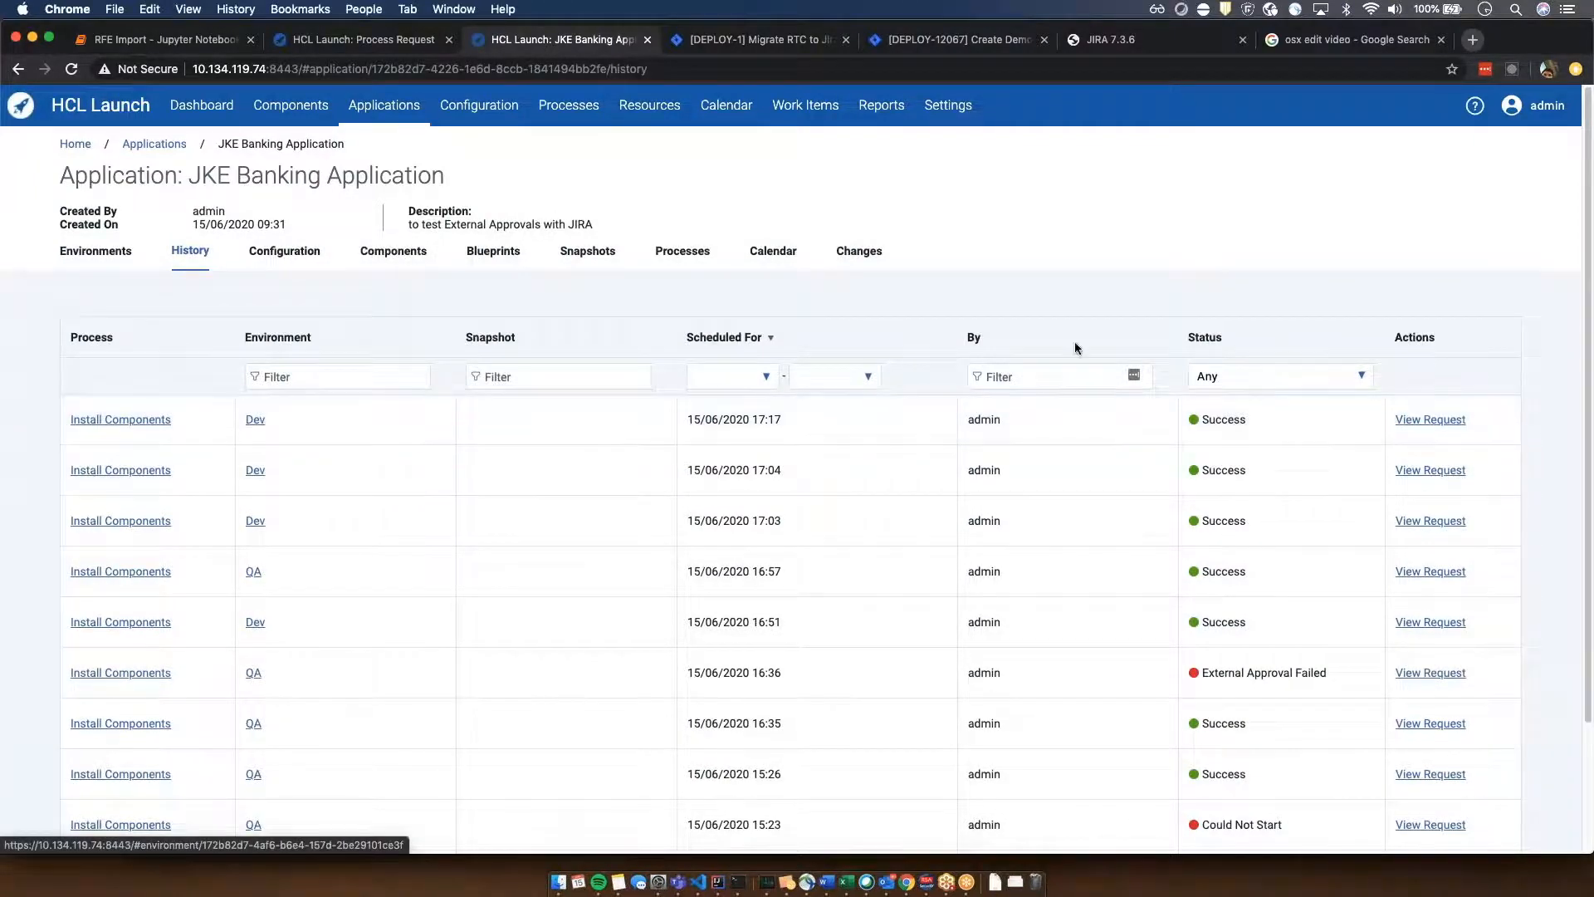
click(1414, 423)
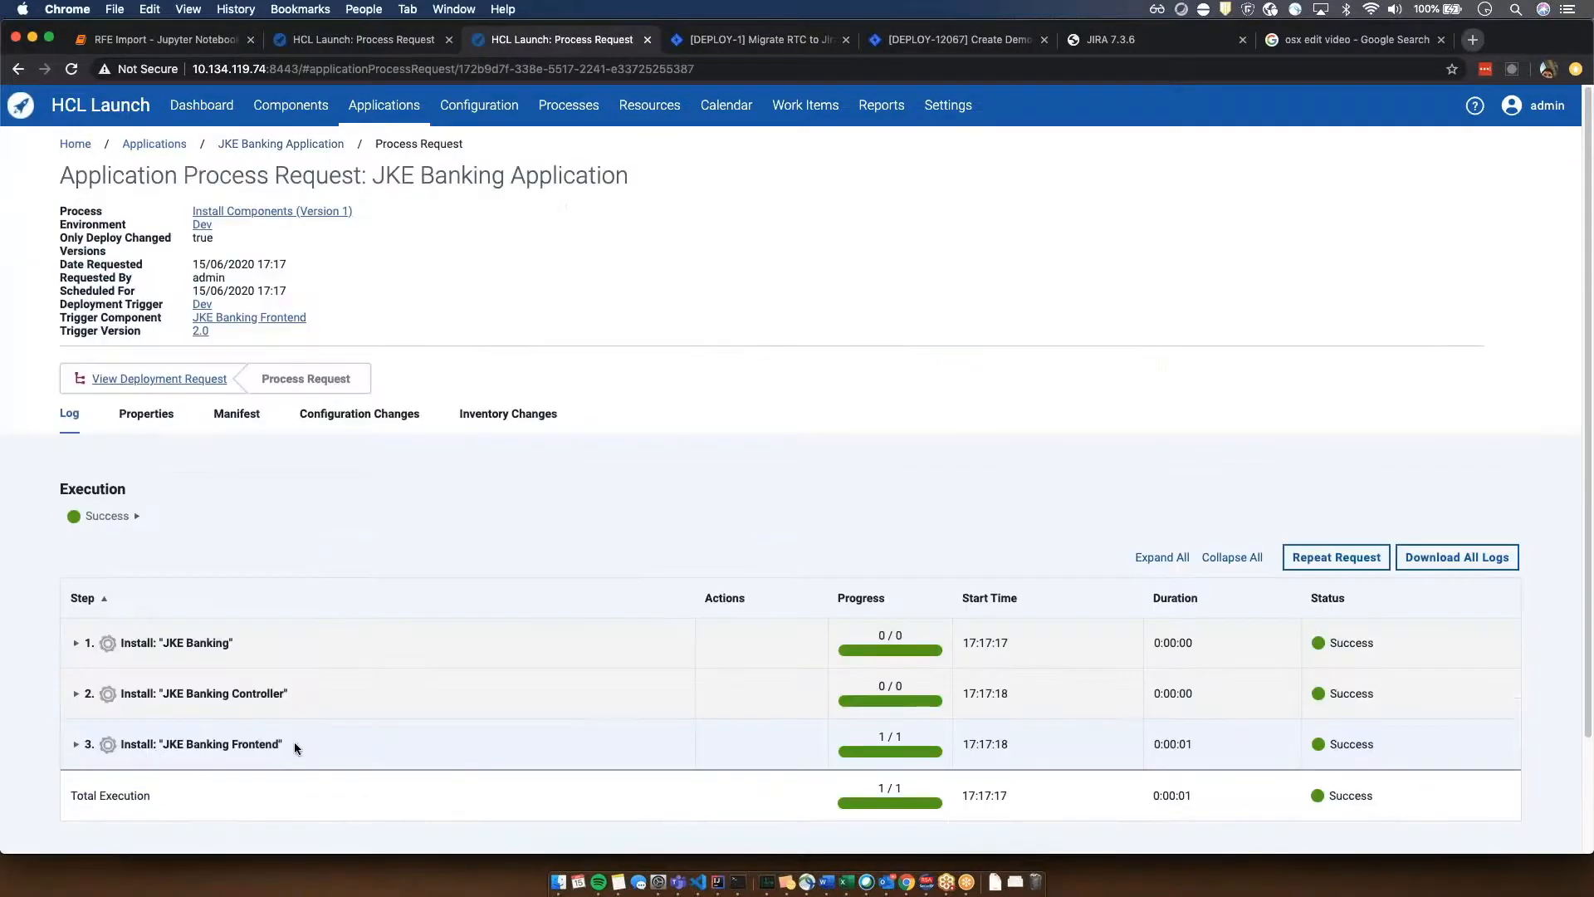
- Expand the Database, Controller and Frontend install steps in the request's execution log and examine each one's version and status
scroll(280, 745, down, 1)
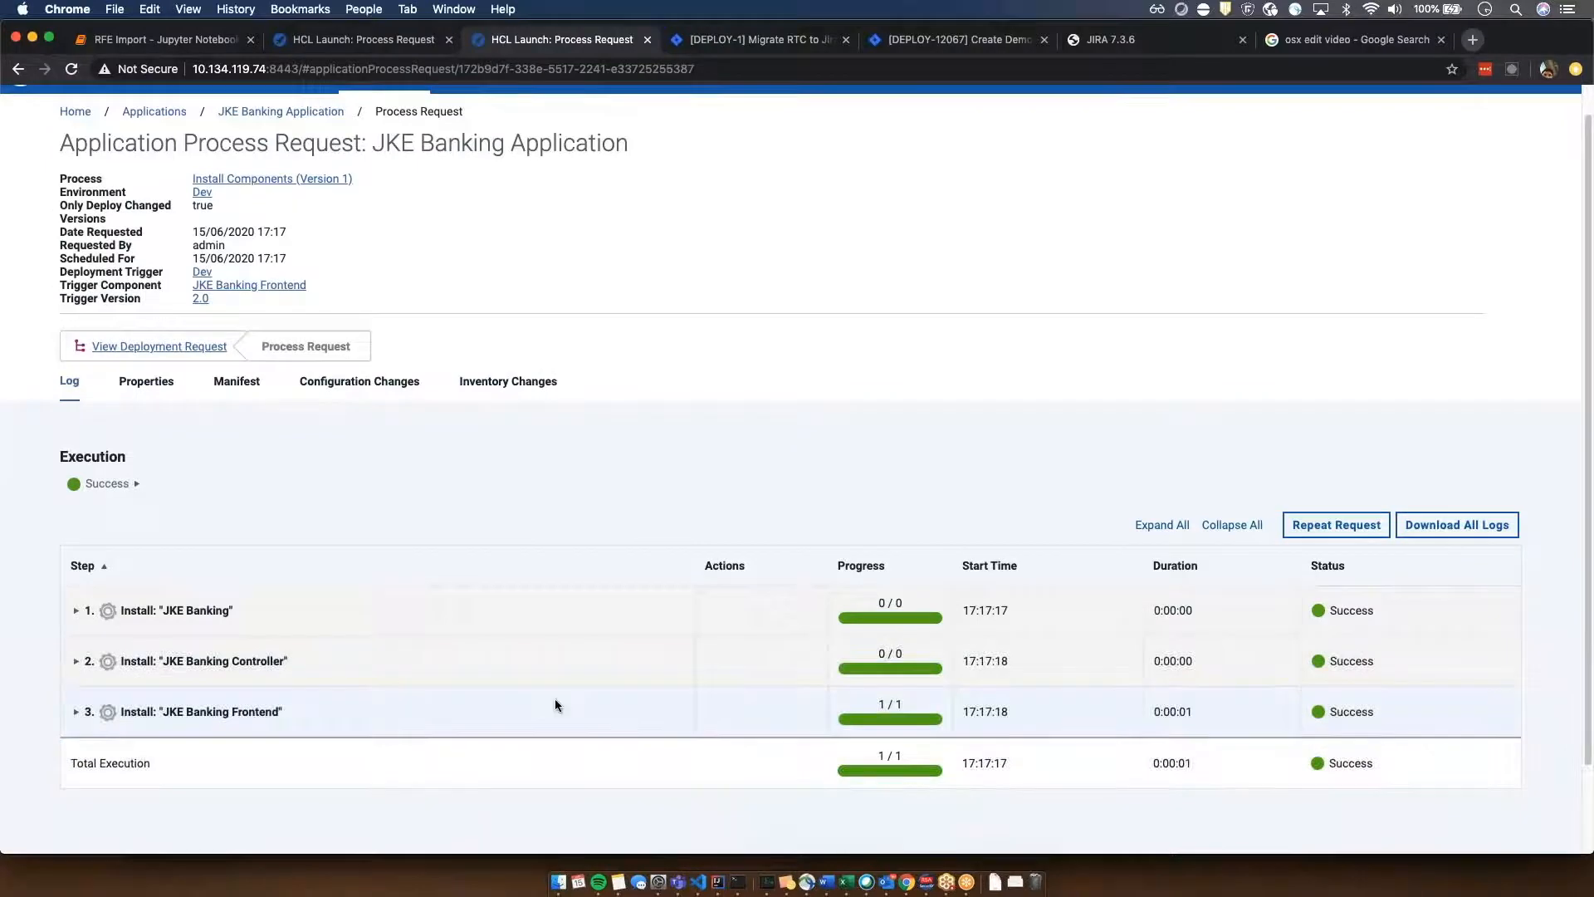
click(75, 611)
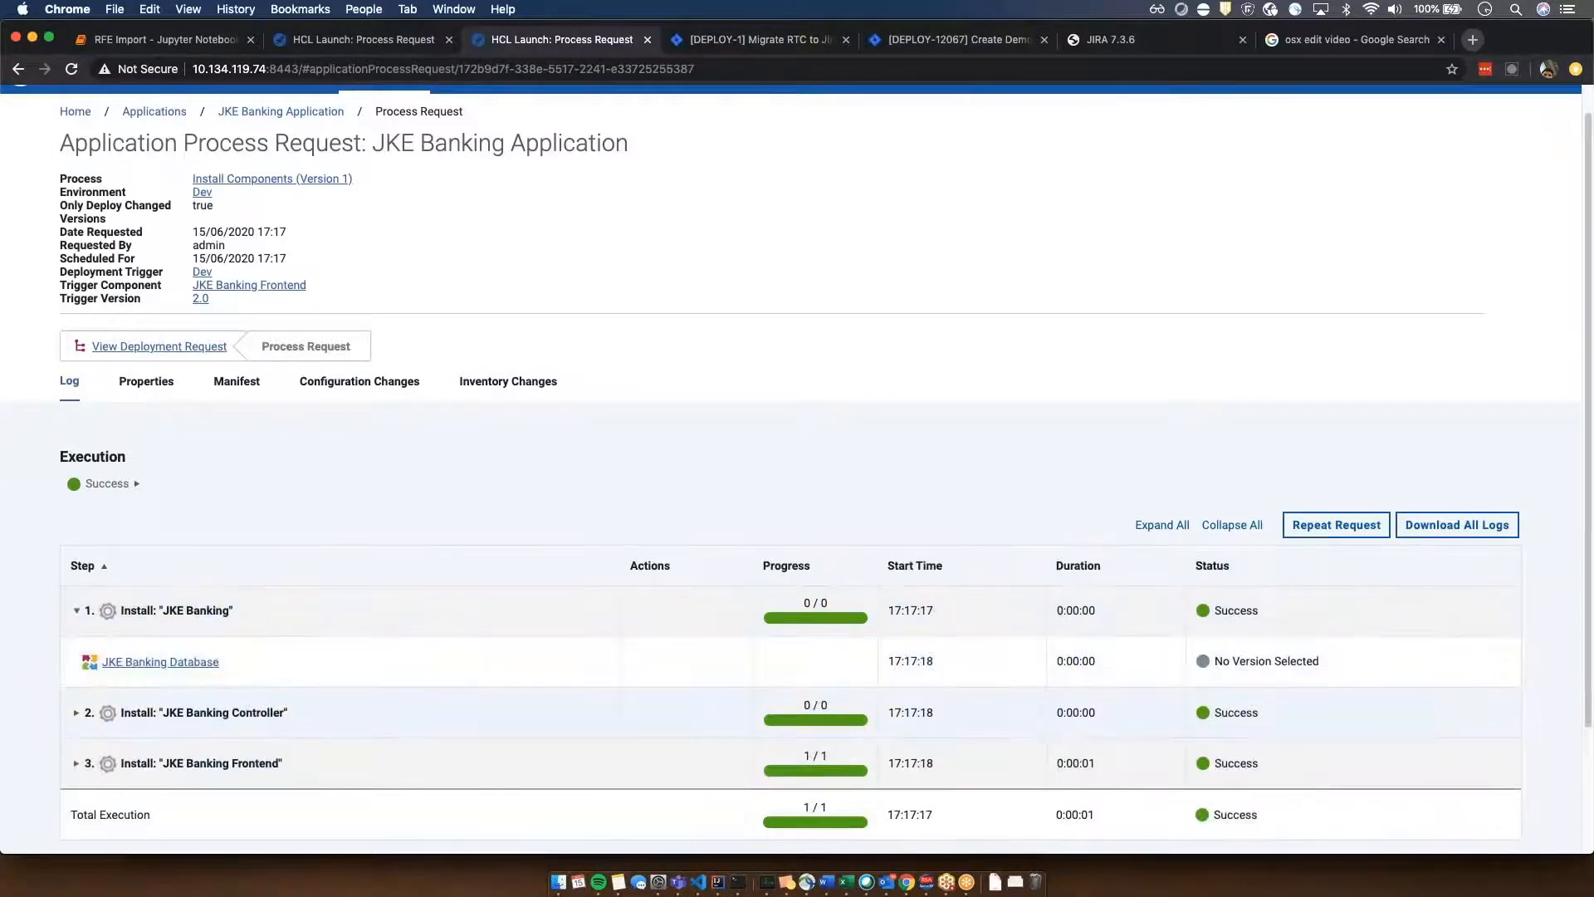
click(76, 713)
scroll(649, 681, down, 3)
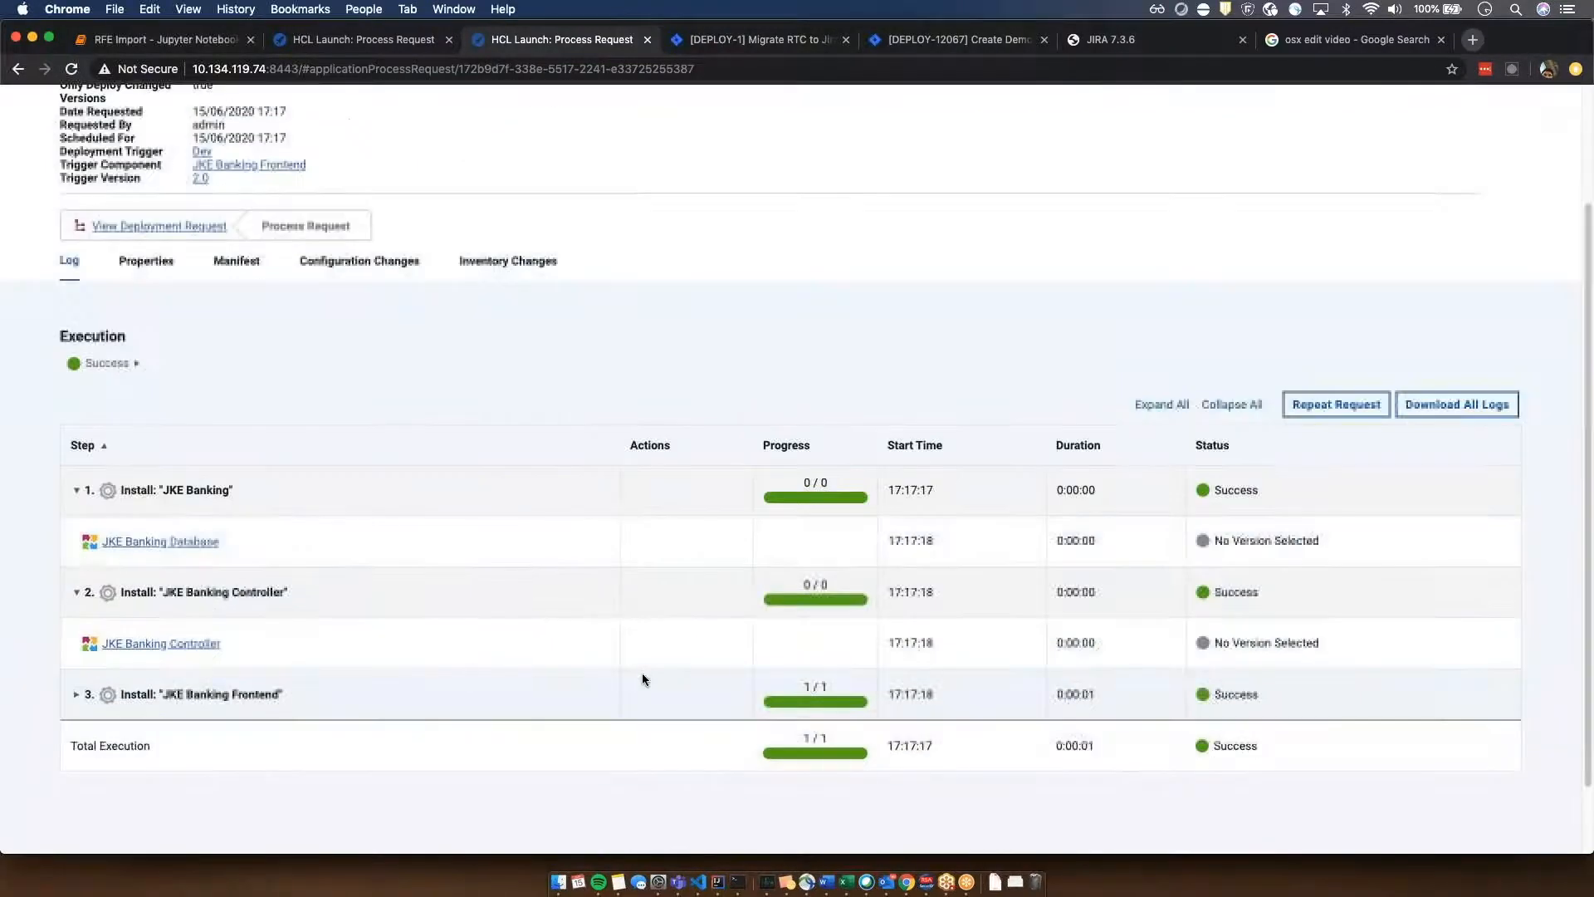
click(106, 679)
scroll(675, 619, down, 4)
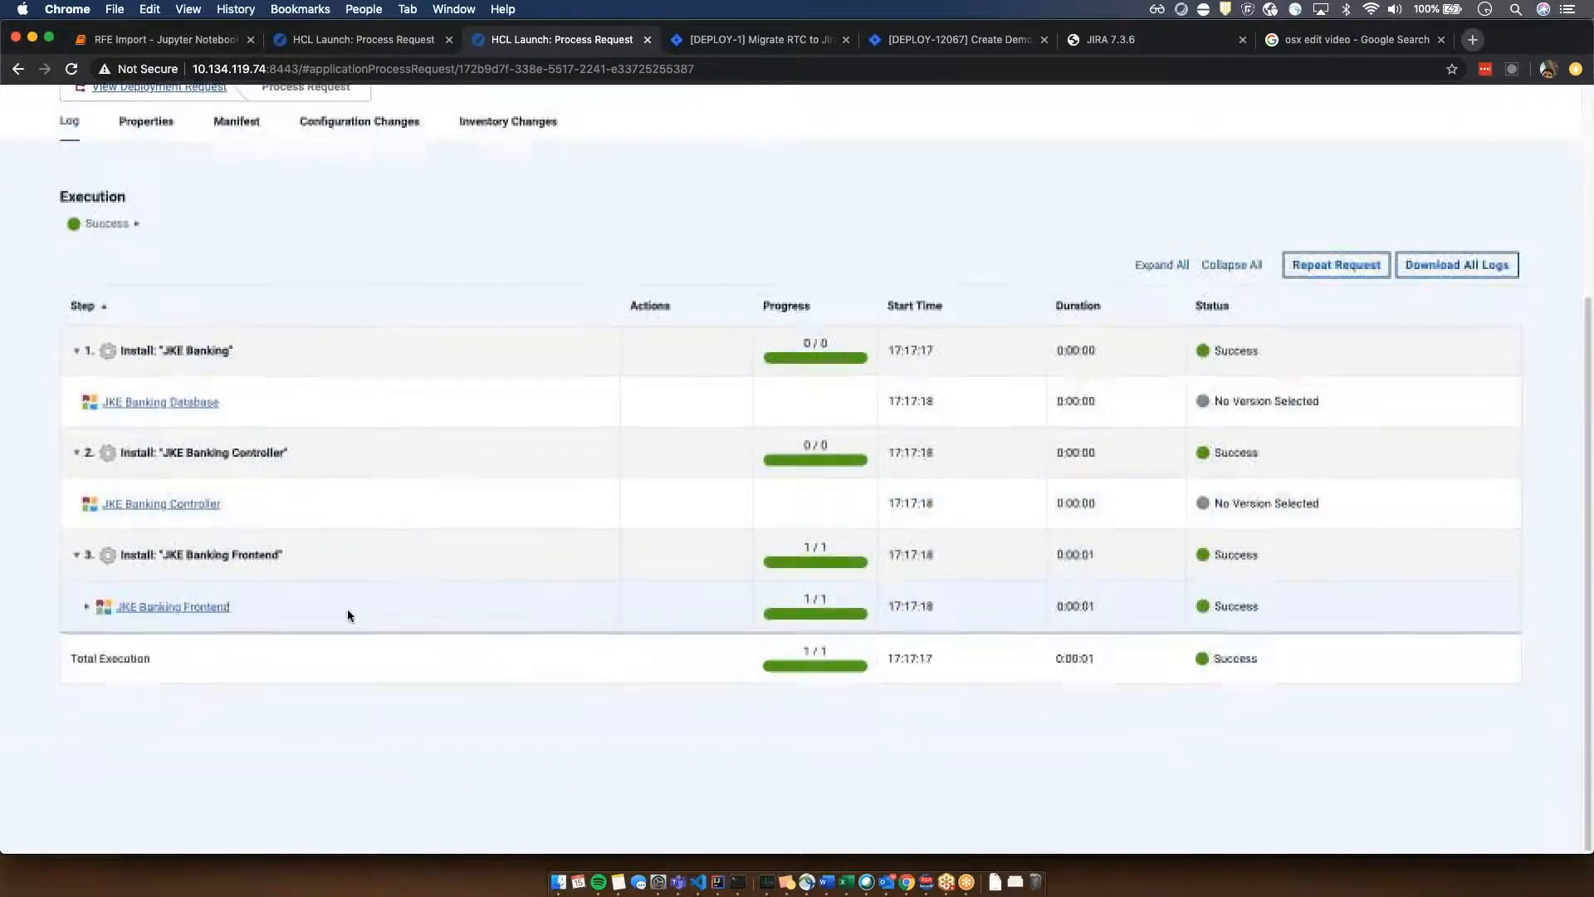
click(86, 611)
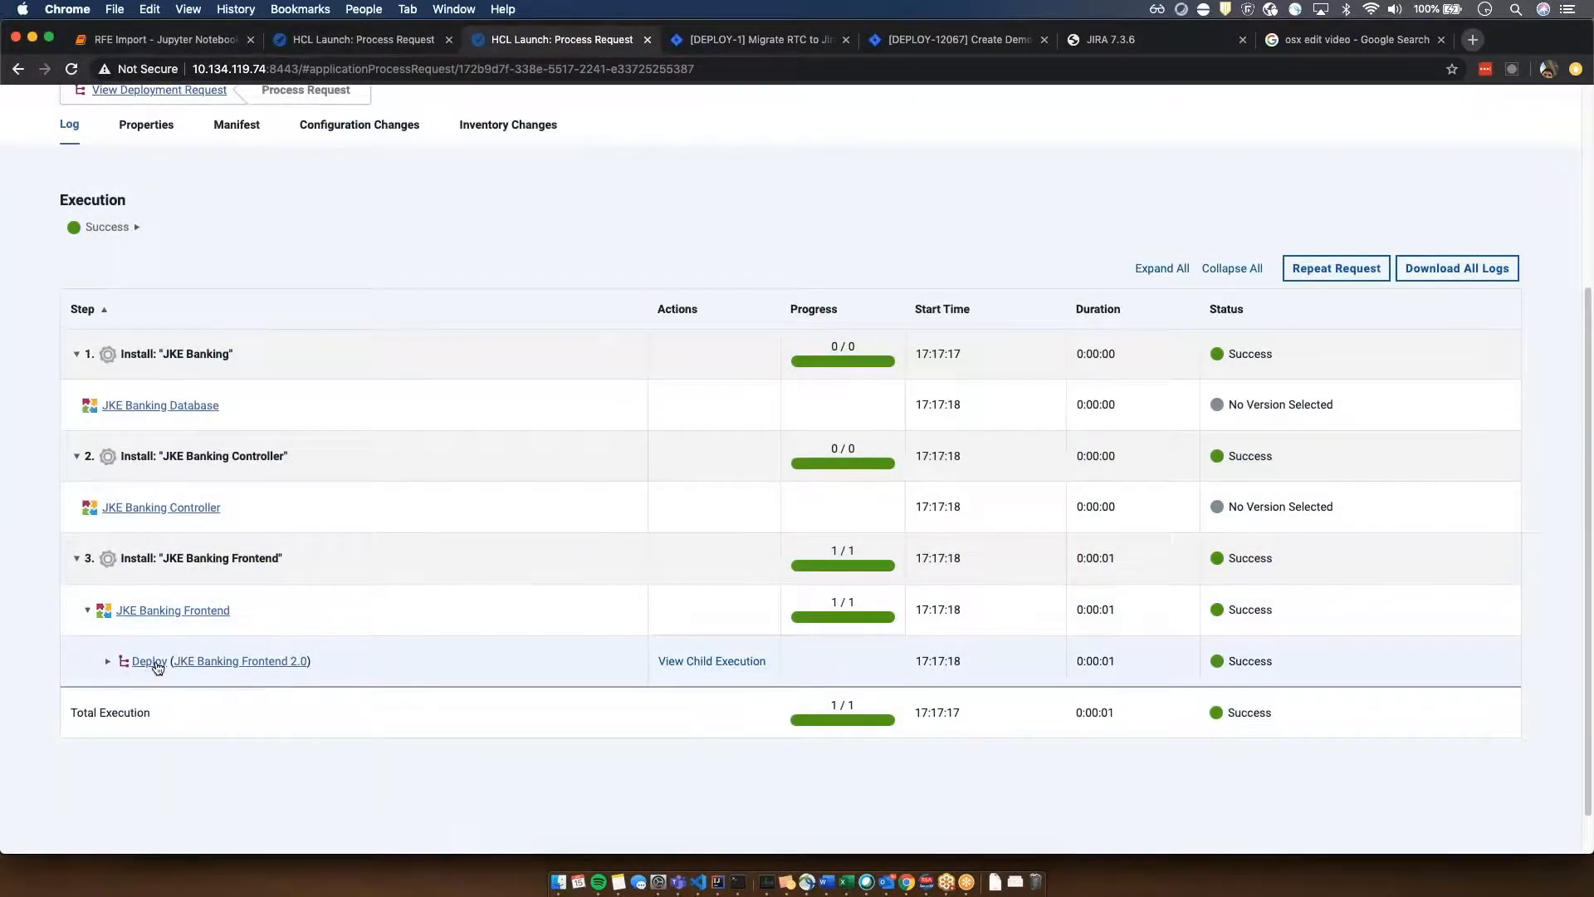
scroll(542, 703, up, 1)
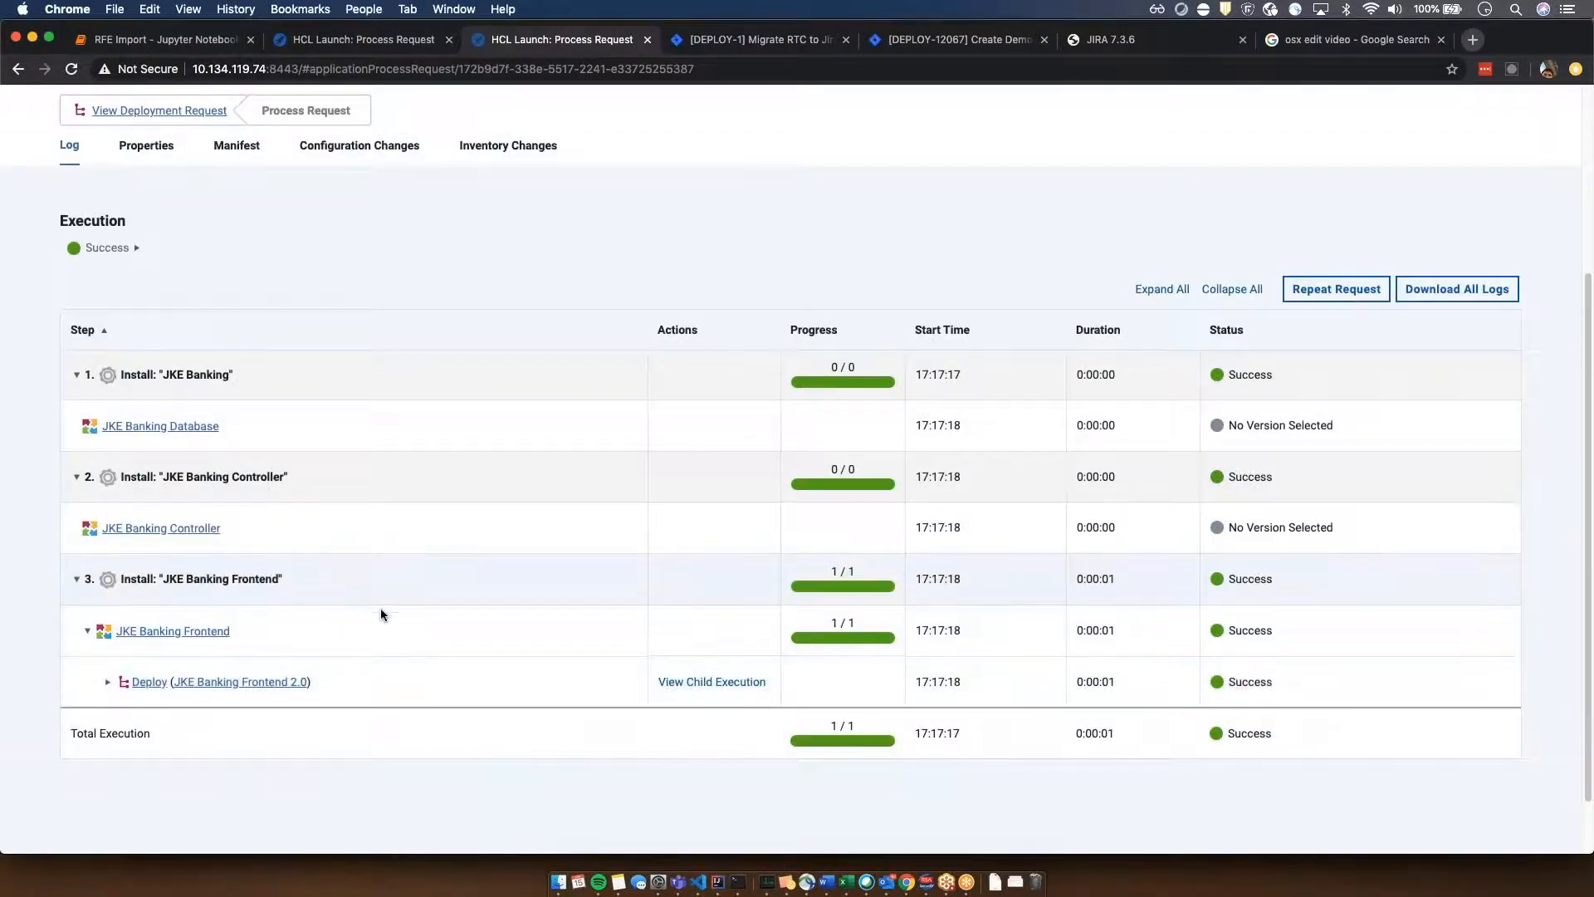
scroll(373, 641, up, 1)
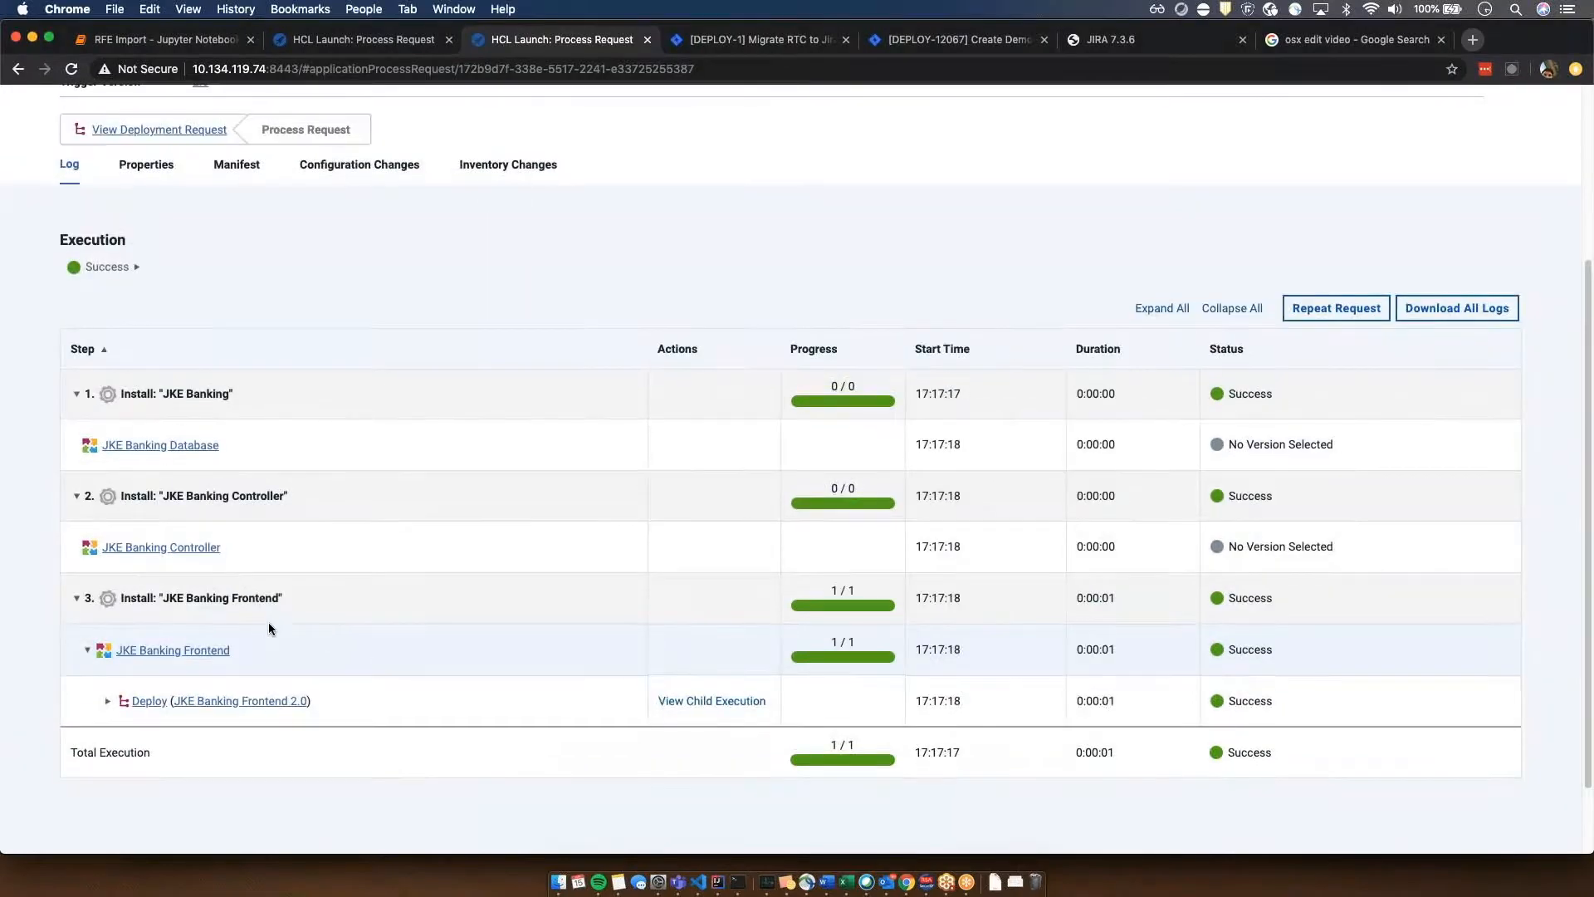
scroll(534, 626, up, 2)
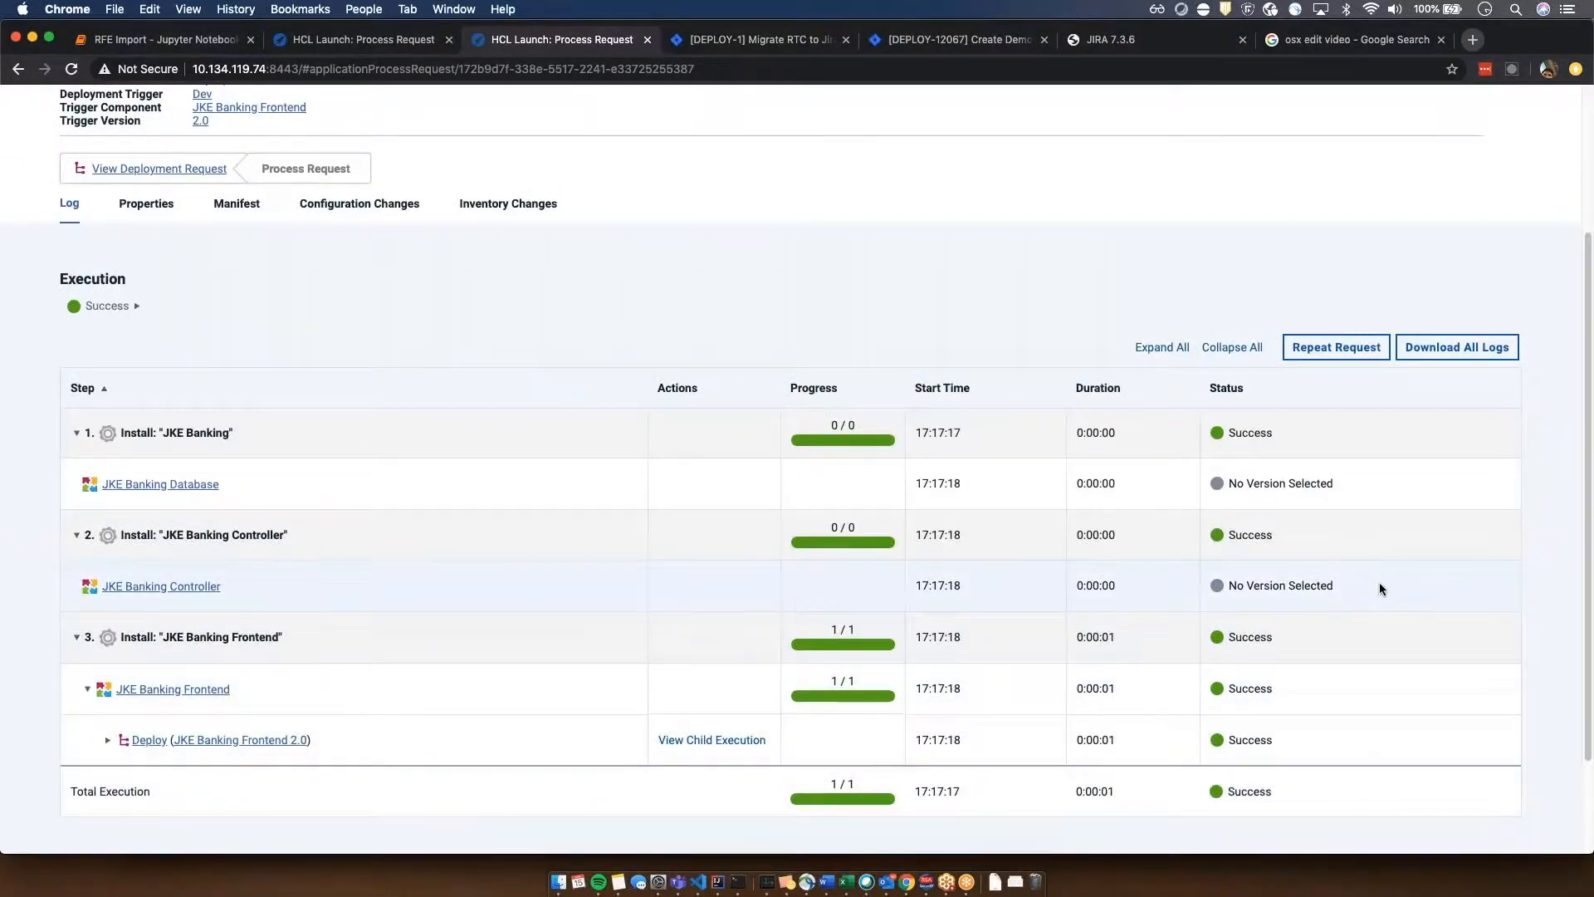
scroll(1378, 581, up, 5)
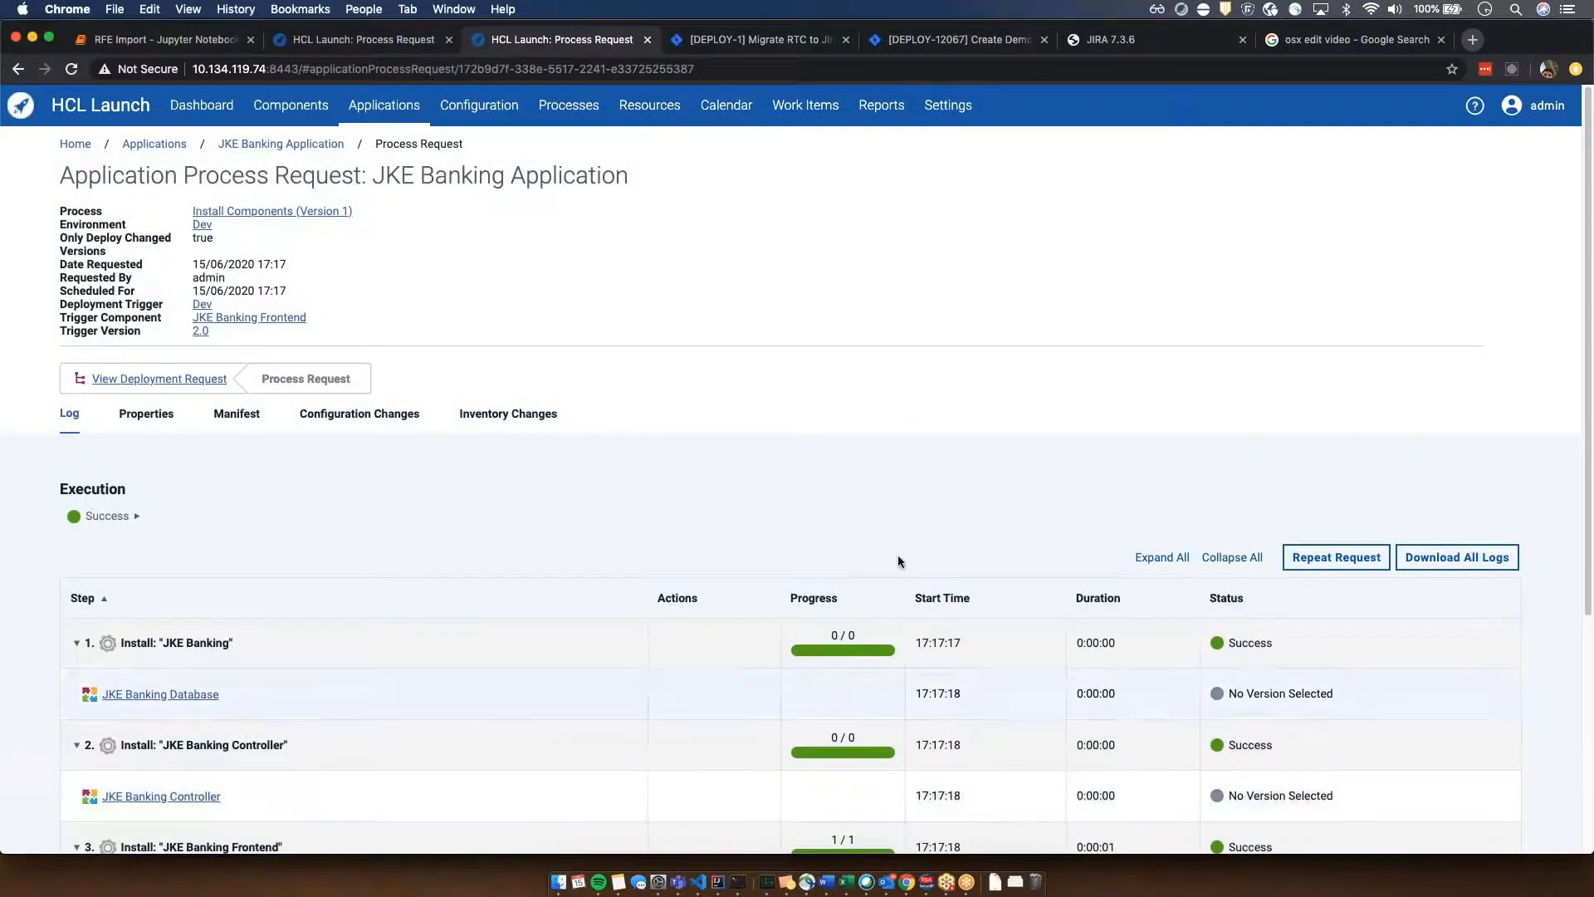
scroll(945, 560, down, 3)
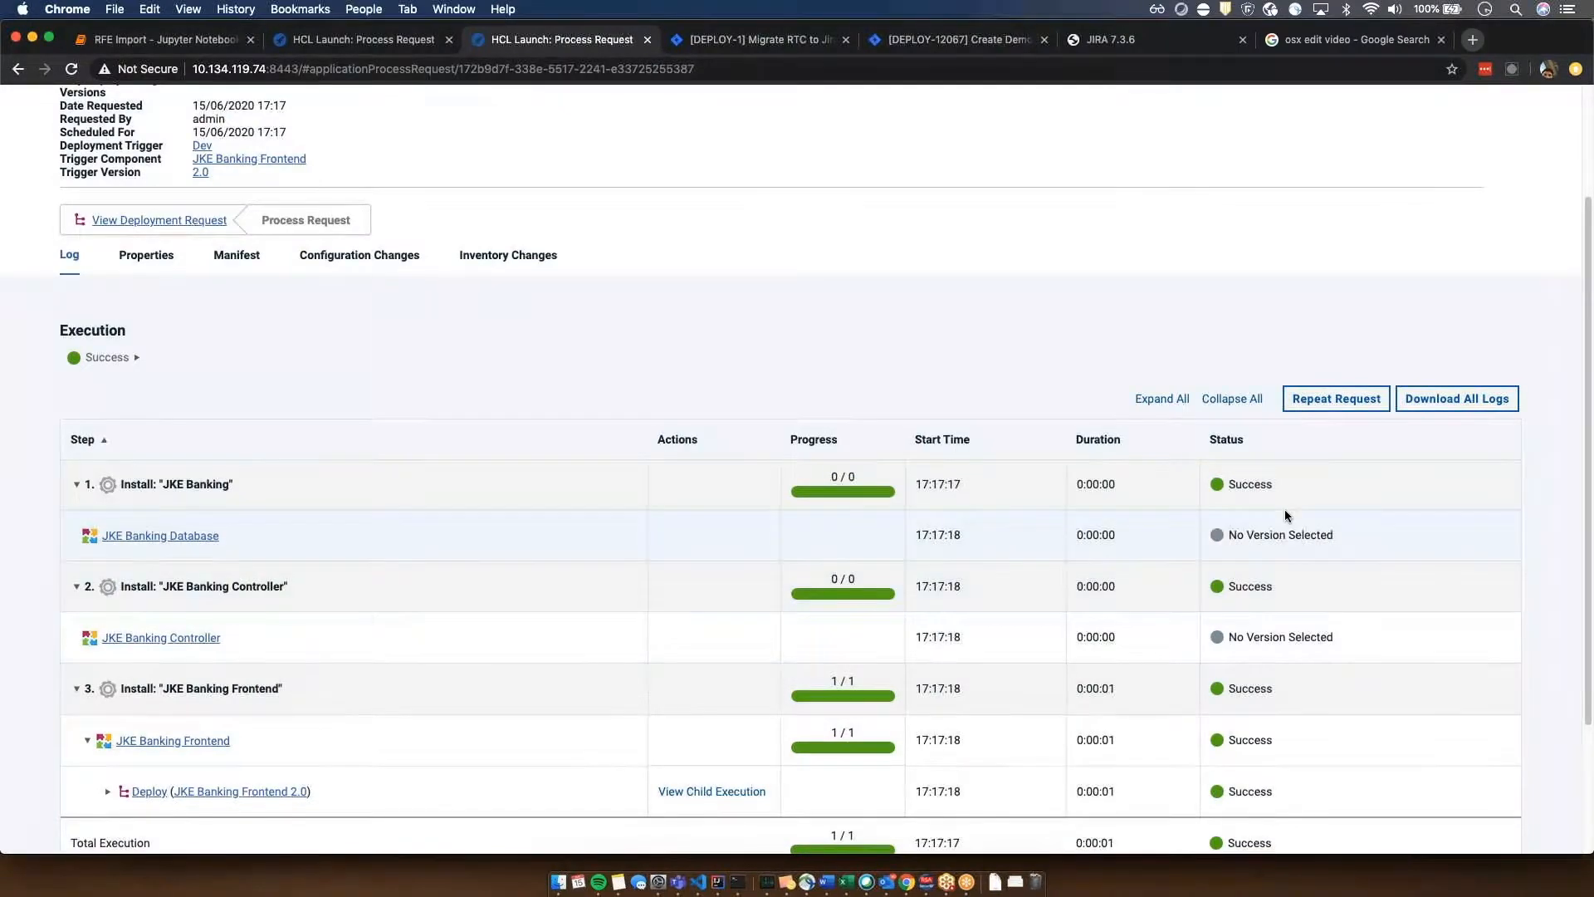
scroll(1284, 510, down, 1)
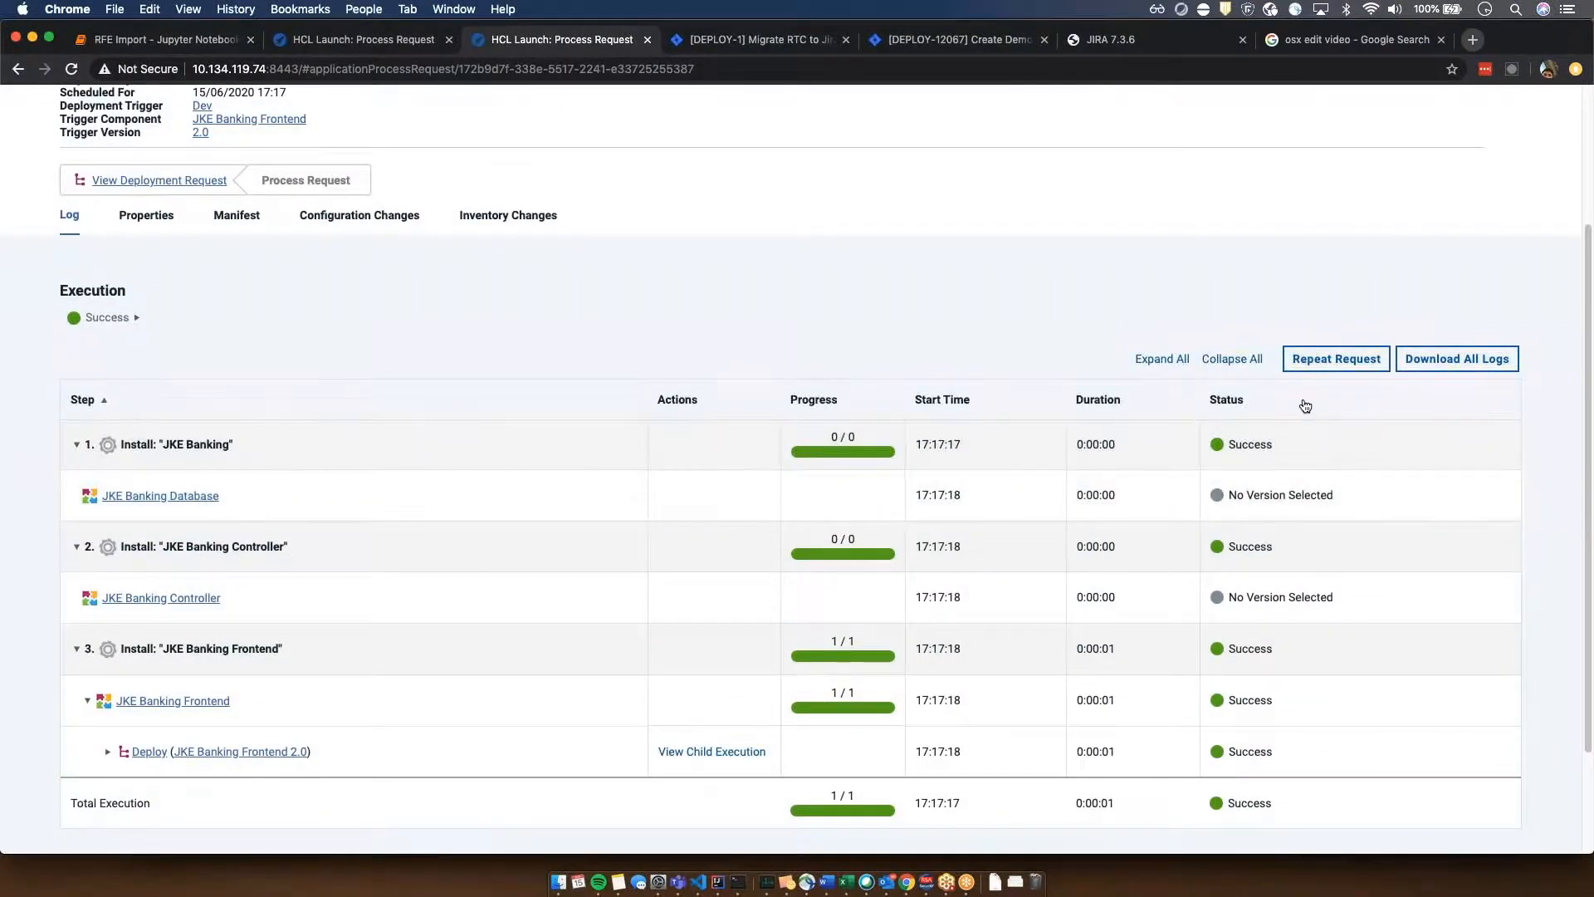